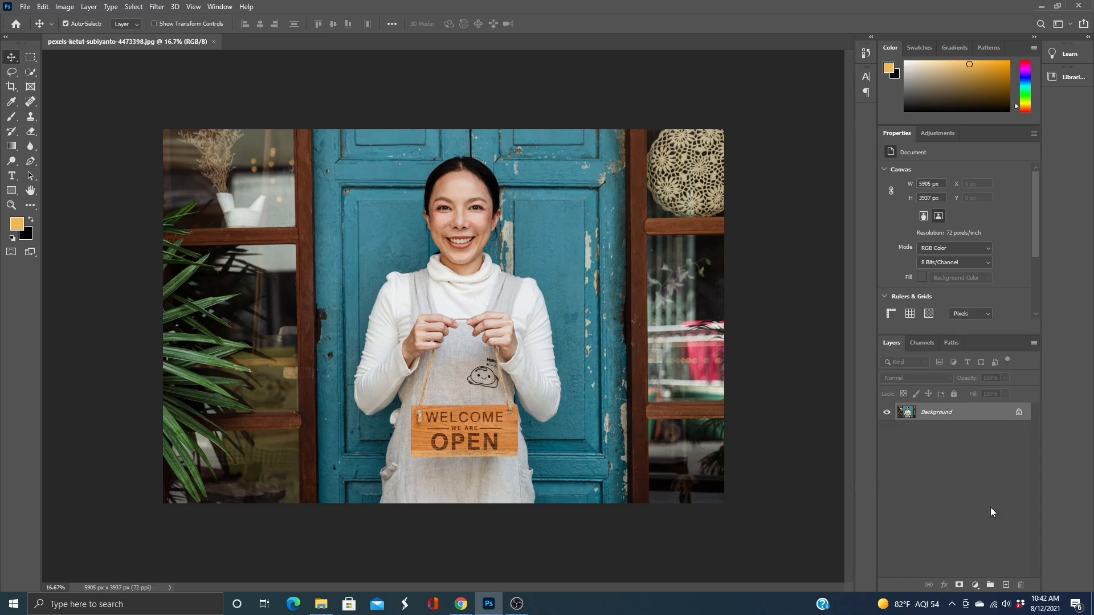
Step: Unlock the Background layer and duplicate it
{"action": "left_click", "coordinate": [1018, 412]}
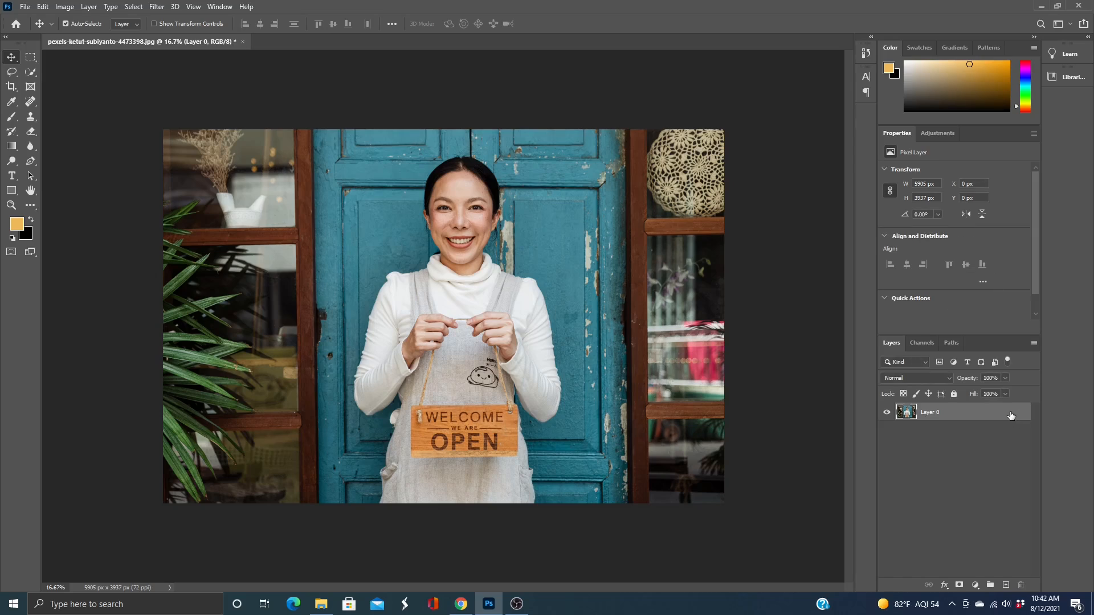
{"action": "left_click_drag", "start_coordinate": [1003, 415], "coordinate": [1006, 586]}
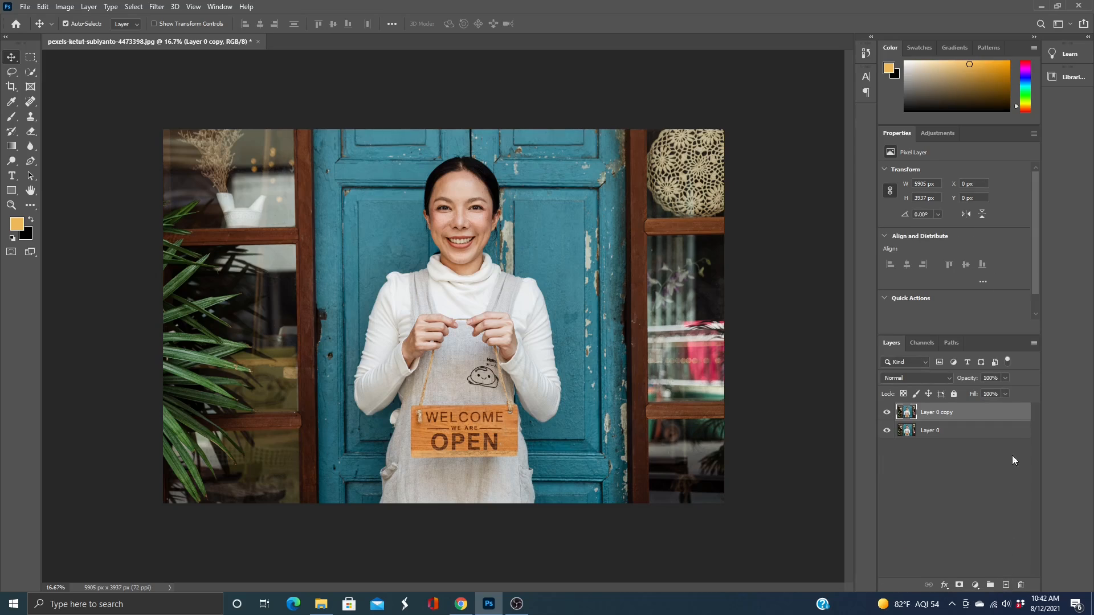
Step: Rename the lower layer Original and the duplicate above it Clipping Mask
{"action": "left_click", "coordinate": [929, 432]}
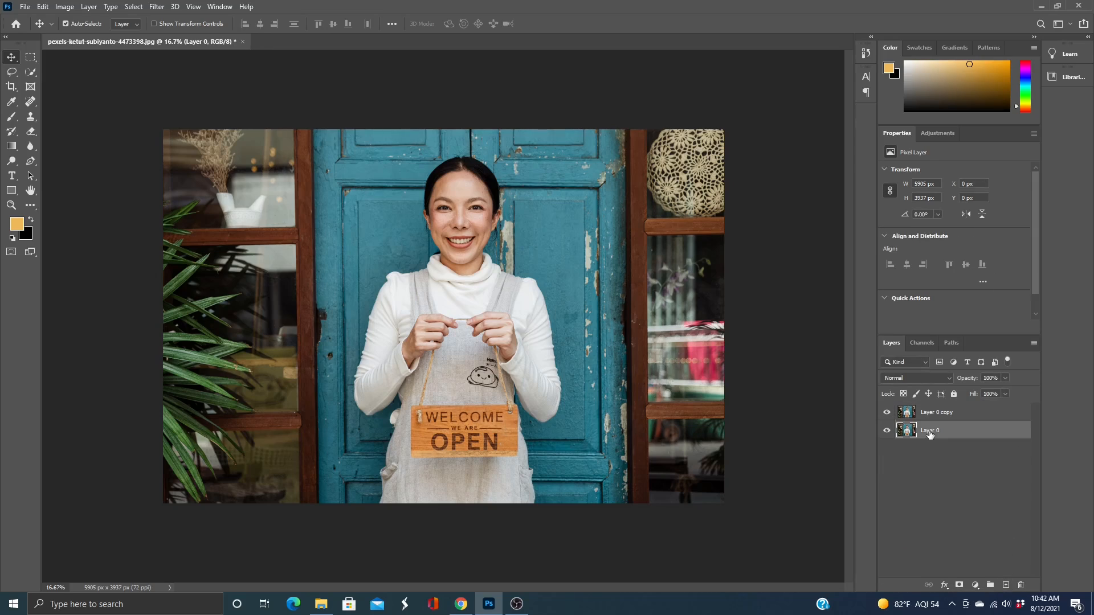
{"action": "double_click", "coordinate": [929, 431]}
{"action": "type", "text": "Original"}
{"action": "left_click", "coordinate": [949, 460]}
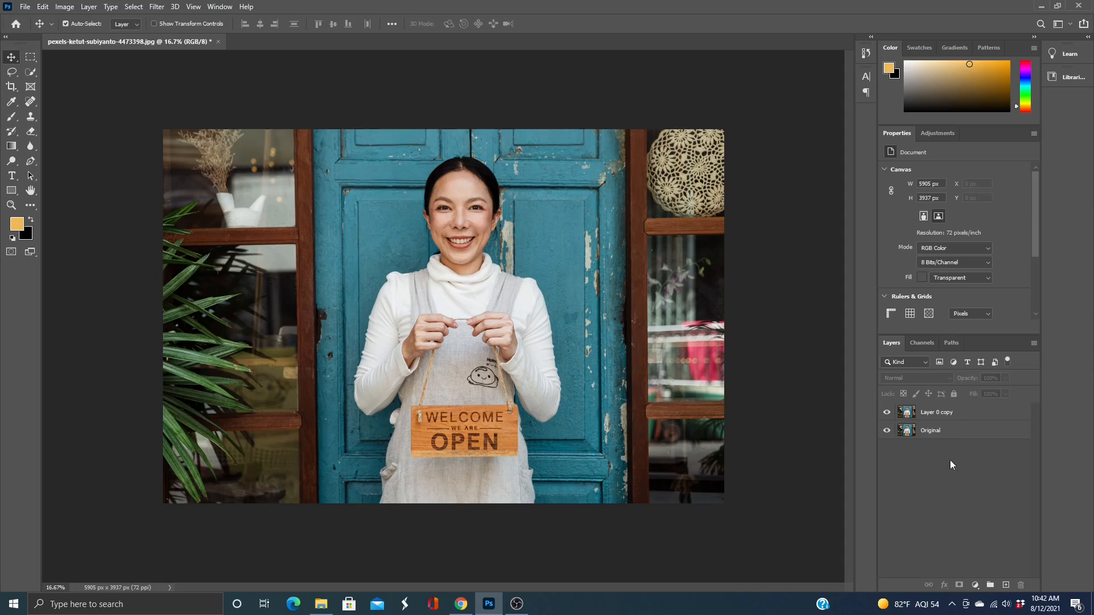
{"action": "double_click", "coordinate": [938, 413]}
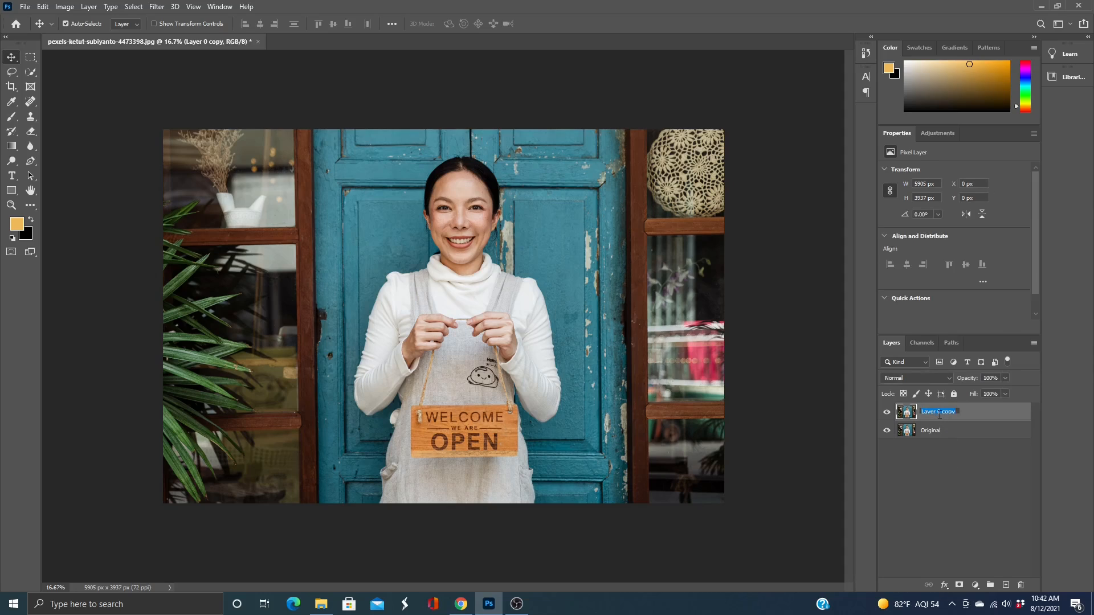
{"action": "type", "text": "Clipping Mask"}
{"action": "key", "text": "Return"}
Step: Lock and hide the Original layer, leaving the Clipping Mask layer active
{"action": "left_click", "coordinate": [957, 432]}
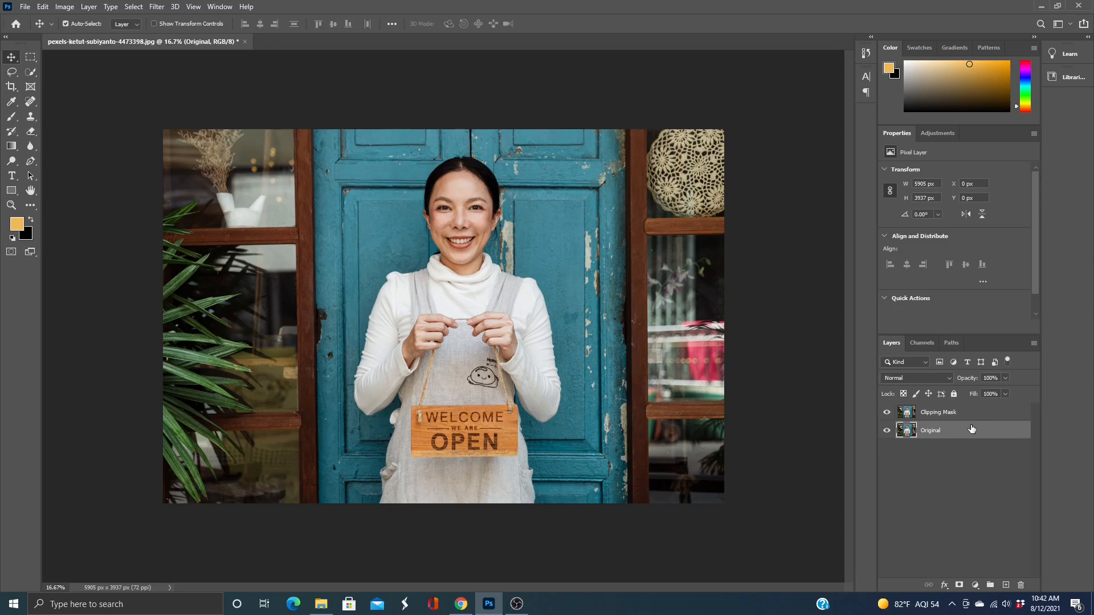
{"action": "left_click", "coordinate": [954, 393]}
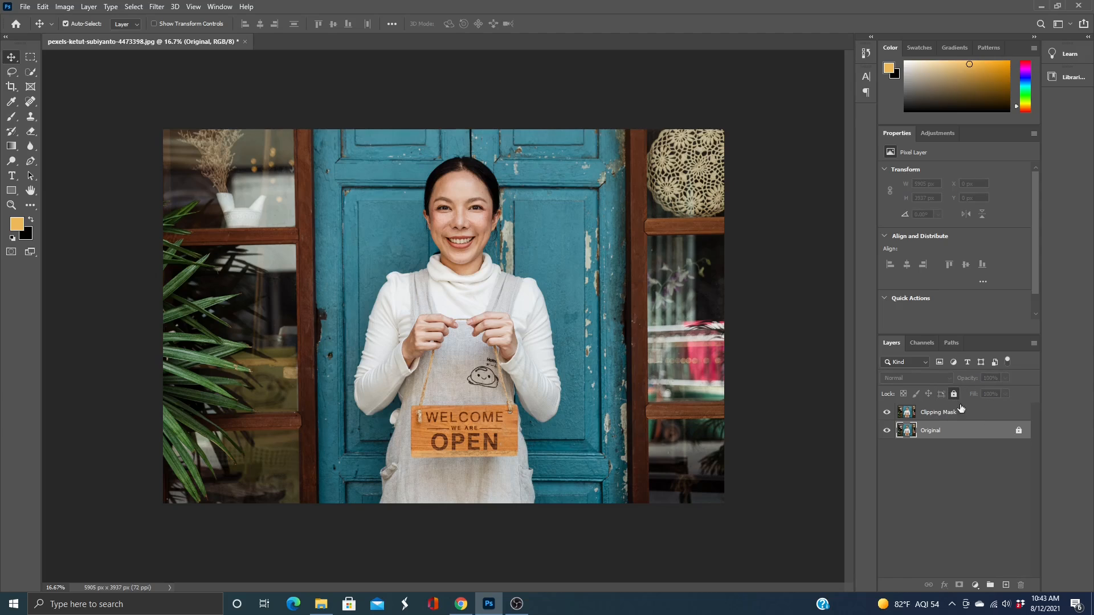
{"action": "left_click", "coordinate": [887, 432]}
{"action": "left_click", "coordinate": [982, 415]}
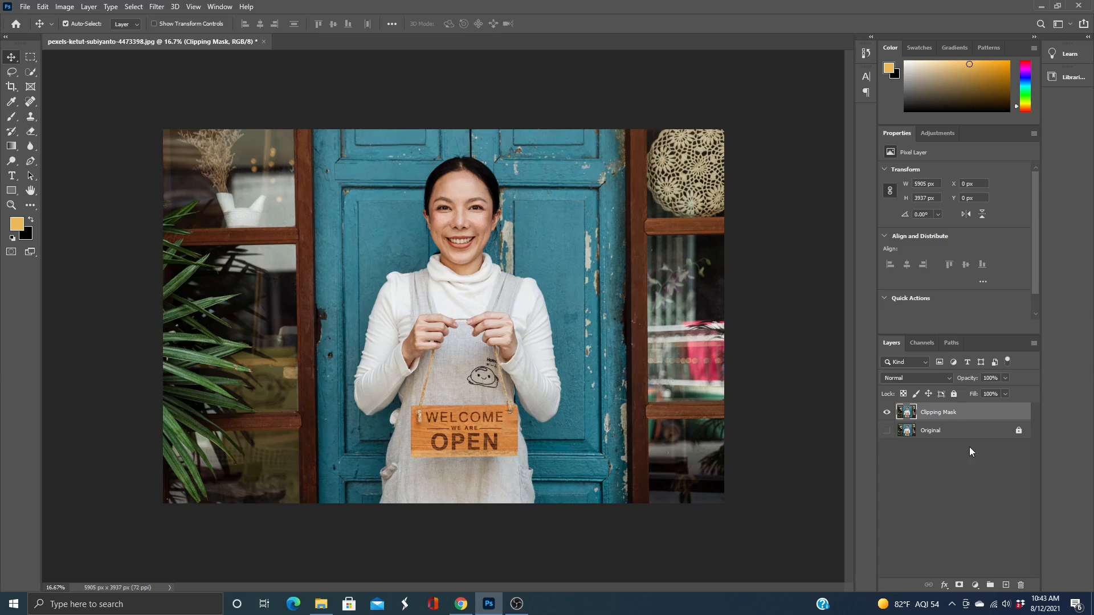
Step: Crop the image closely around the woman to about 2367 × 3709 px, trimming both sides and the top
{"action": "left_click", "coordinate": [15, 93]}
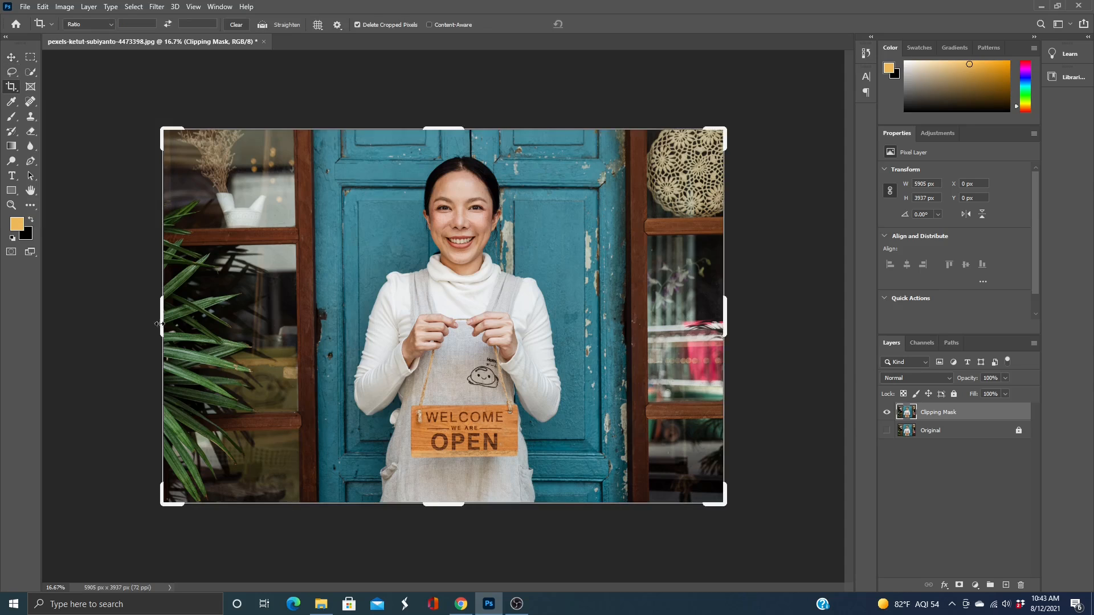
{"action": "left_click_drag", "start_coordinate": [160, 323], "coordinate": [264, 338]}
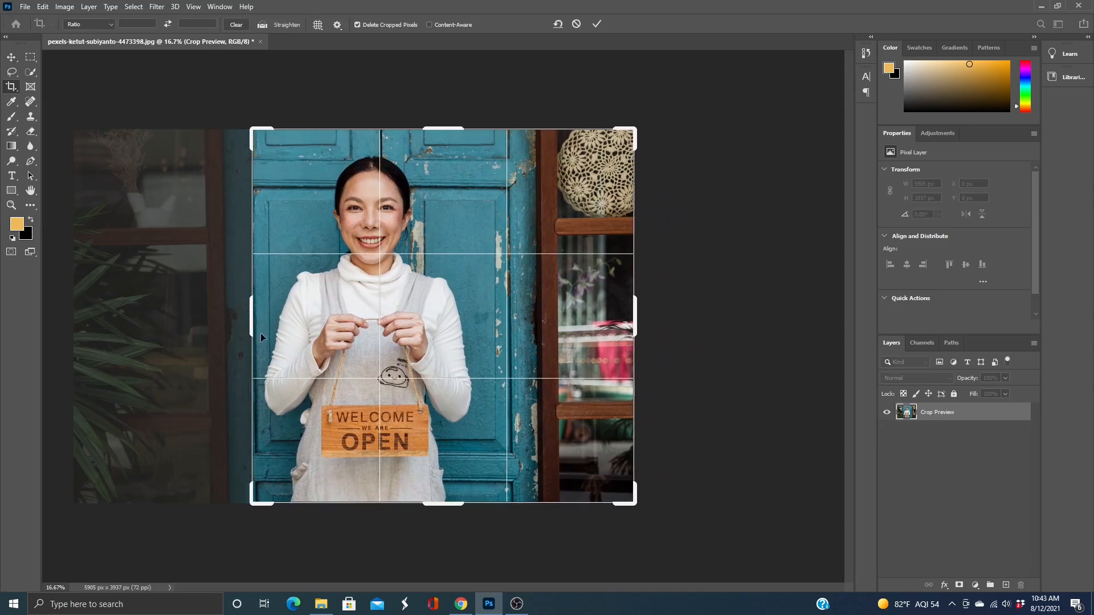
{"action": "left_click_drag", "start_coordinate": [631, 337], "coordinate": [557, 335]}
{"action": "left_click_drag", "start_coordinate": [446, 127], "coordinate": [448, 138]}
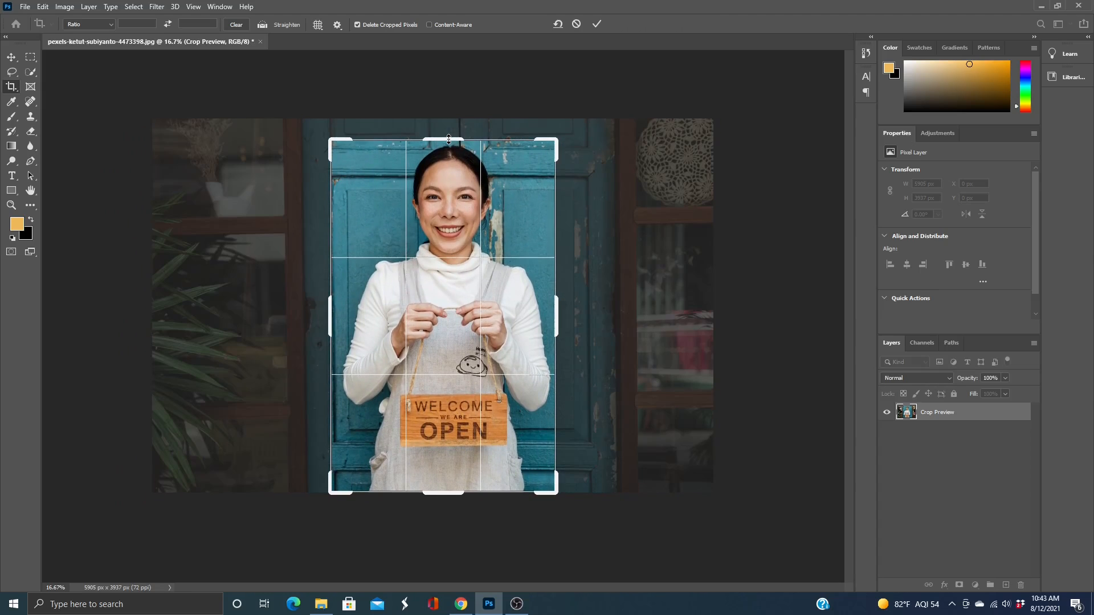
{"action": "left_click", "coordinate": [598, 26]}
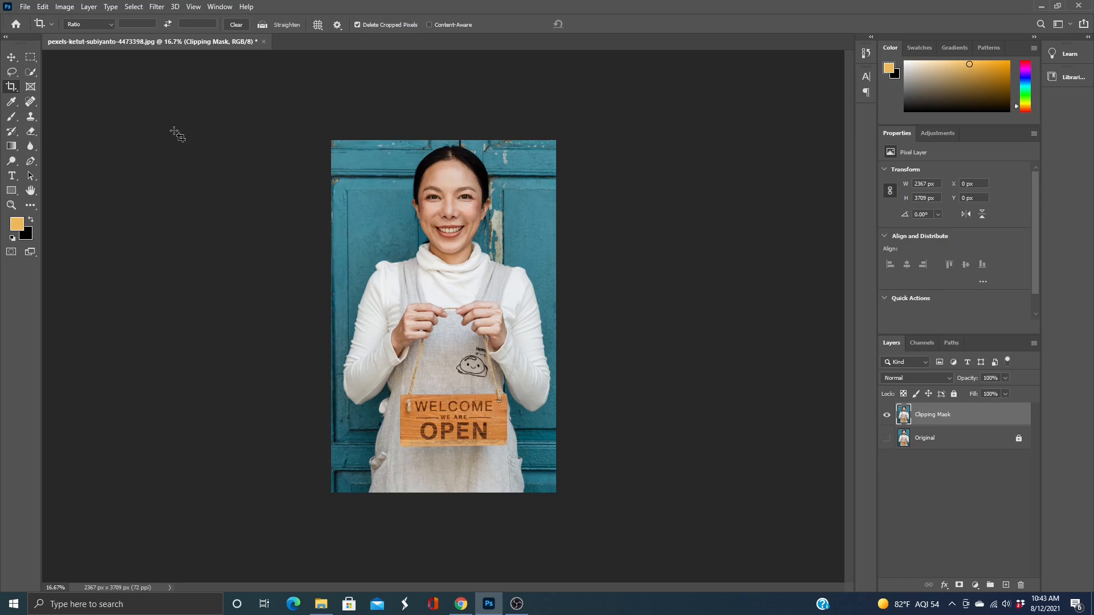
Step: Activate the Quick Selection tool and set its brush size to about 84 px
{"action": "left_click", "coordinate": [30, 72]}
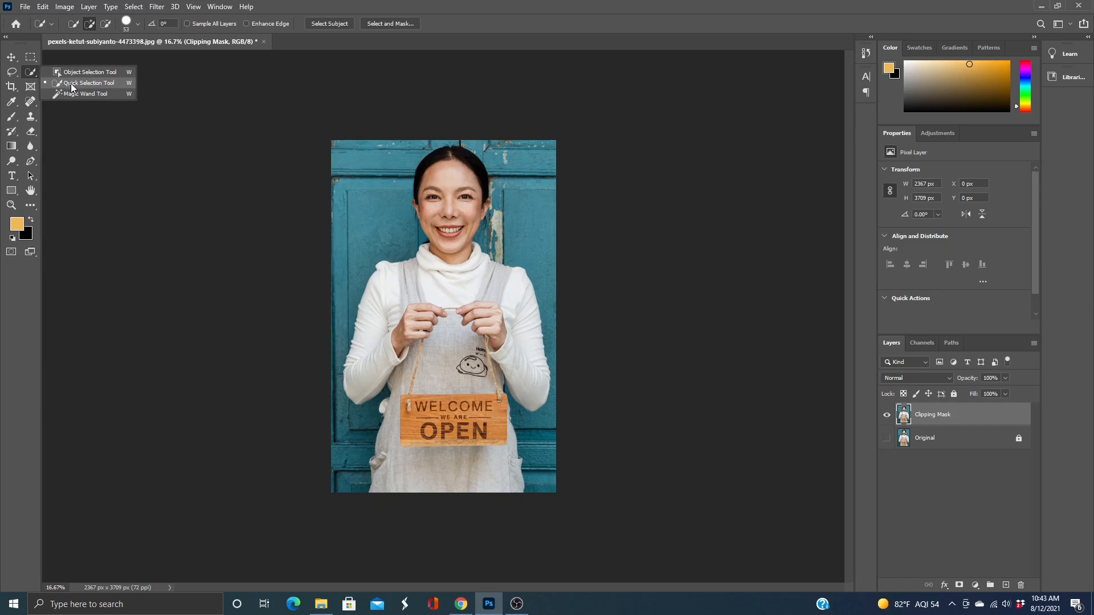
{"action": "left_click", "coordinate": [89, 84]}
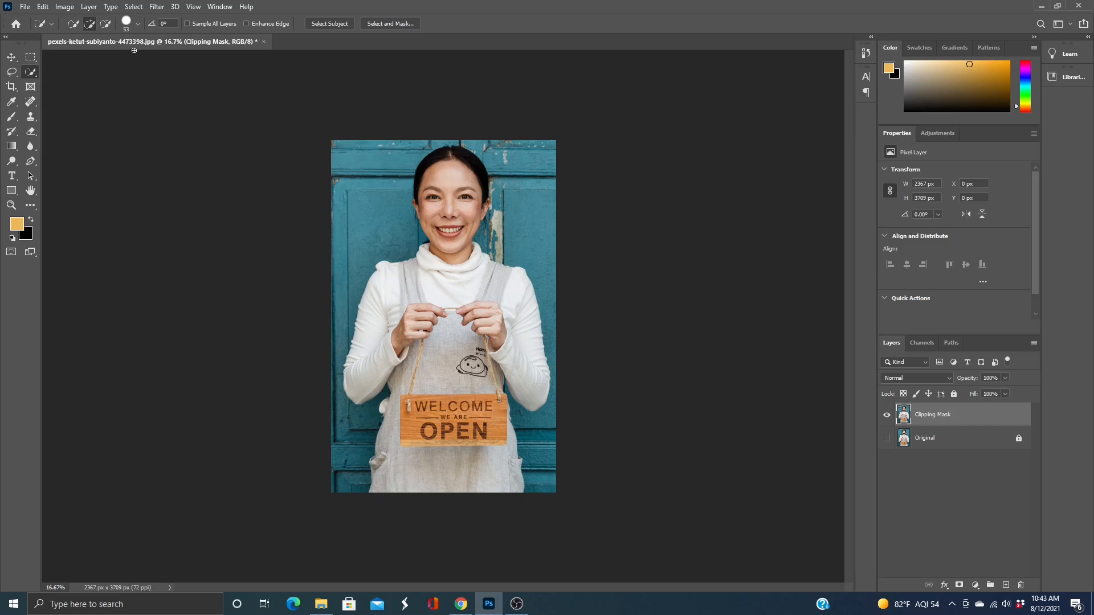
{"action": "left_click", "coordinate": [138, 24]}
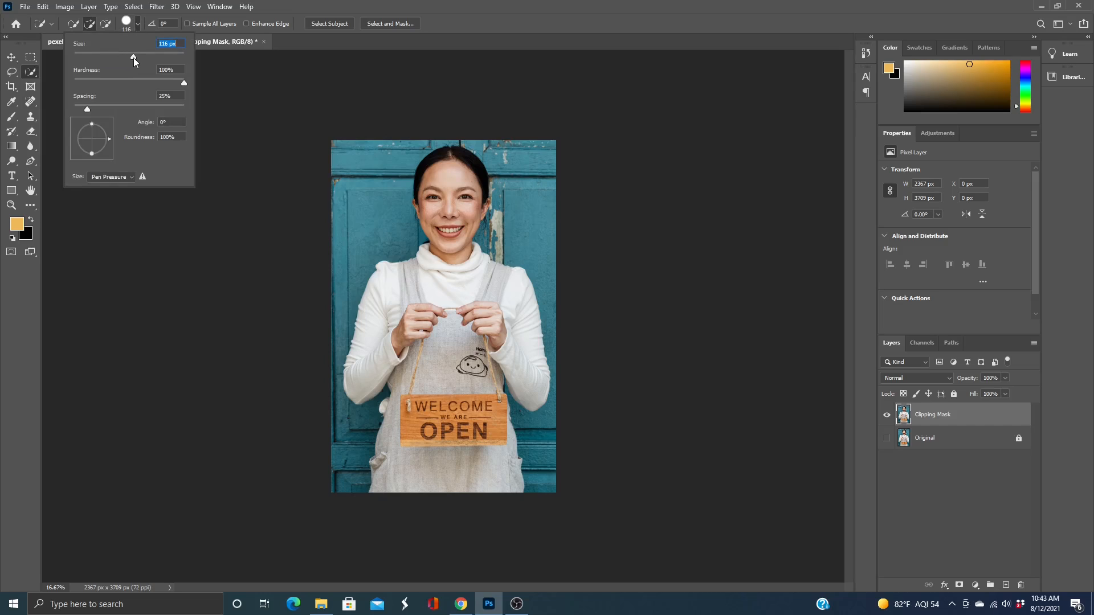
{"action": "left_click_drag", "start_coordinate": [133, 57], "coordinate": [120, 52]}
{"action": "left_click", "coordinate": [234, 98]}
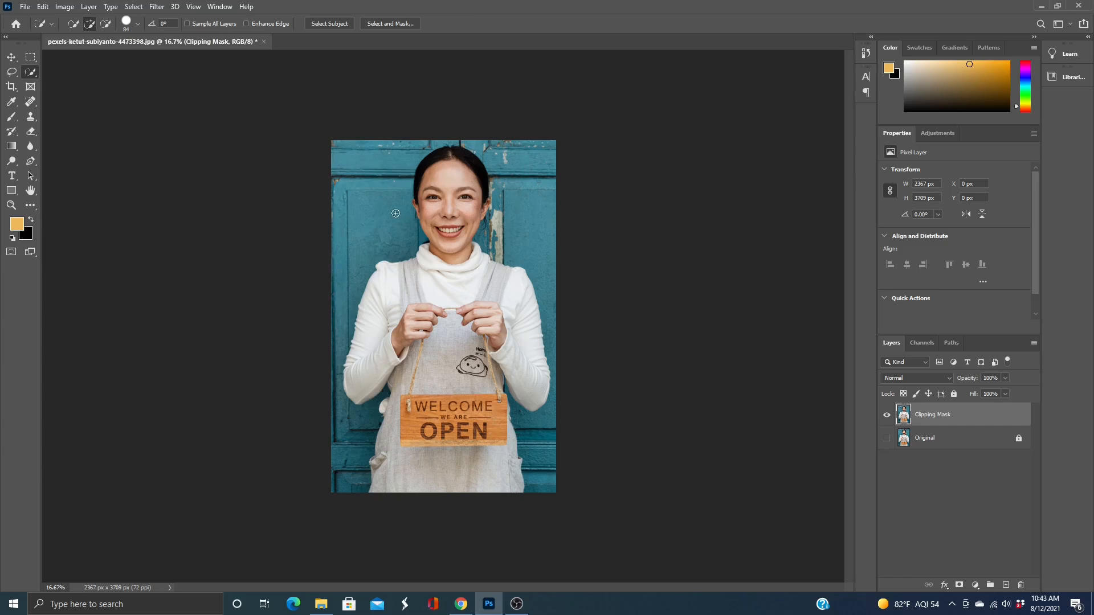
Step: Enlarge the selection brush to 180 px and select the door background beside the woman's body along the image's lower left side
{"action": "left_click_drag", "start_coordinate": [341, 214], "coordinate": [346, 217]}
{"action": "key", "text": "ctrl+plus"}
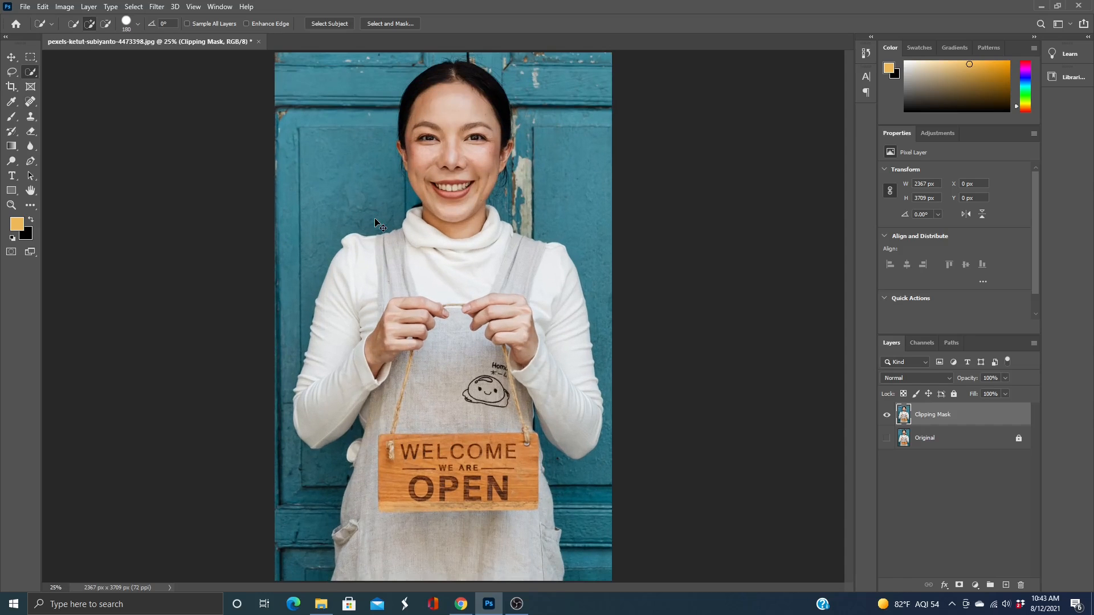
{"action": "key", "text": "ctrl+plus"}
{"action": "scroll", "coordinate": [368, 229], "scroll_direction": "down", "scroll_amount": 5}
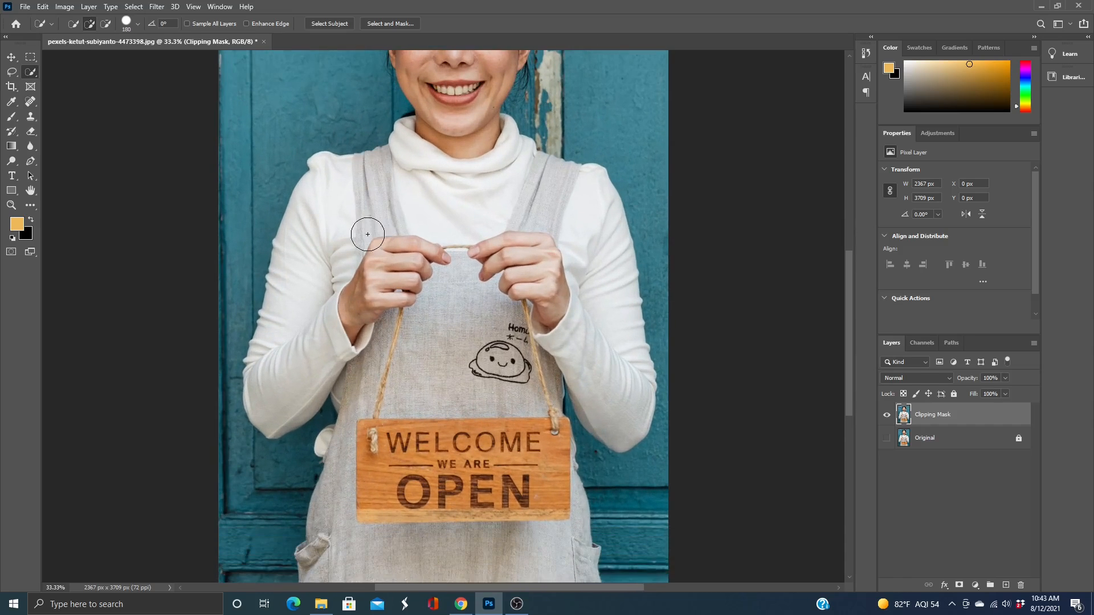
{"action": "scroll", "coordinate": [302, 348], "scroll_direction": "down", "scroll_amount": 2}
{"action": "mouse_move", "coordinate": [256, 440]}
{"action": "left_mouse_down"}
{"action": "mouse_move", "coordinate": [262, 341]}
{"action": "mouse_move", "coordinate": [226, 312]}
{"action": "mouse_move", "coordinate": [210, 267]}
{"action": "mouse_move", "coordinate": [220, 141]}
{"action": "mouse_move", "coordinate": [242, 95]}
{"action": "mouse_move", "coordinate": [226, 73]}
{"action": "left_mouse_up"}
Step: Extend the selection over the door background around the woman's head and down the image's right side to the bottom edge
{"action": "scroll", "coordinate": [176, 319], "scroll_direction": "up", "scroll_amount": 5}
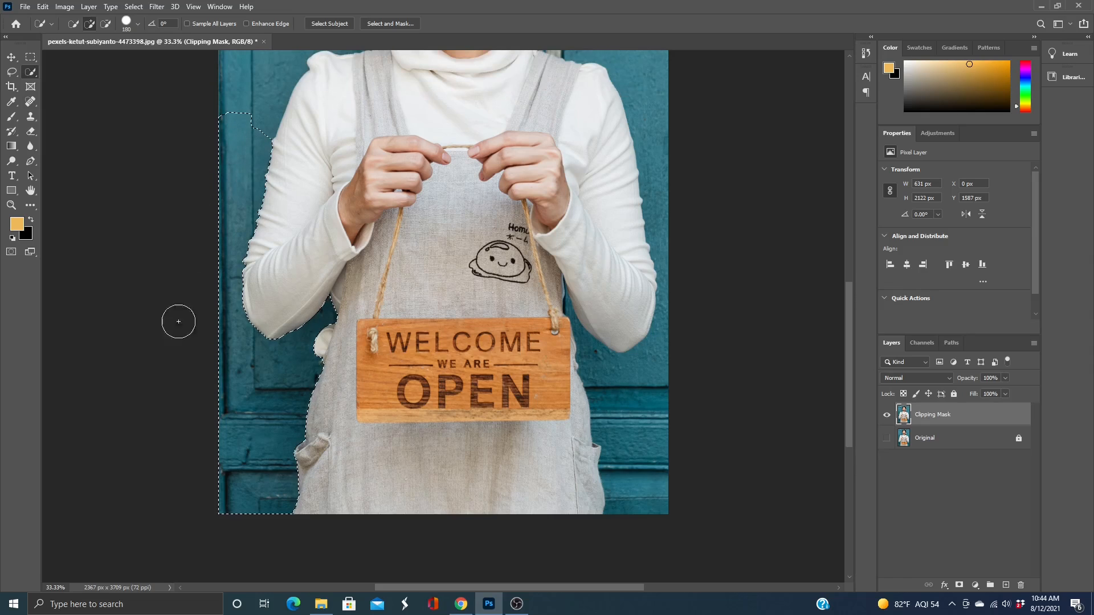
{"action": "scroll", "coordinate": [172, 380], "scroll_direction": "up", "scroll_amount": 6}
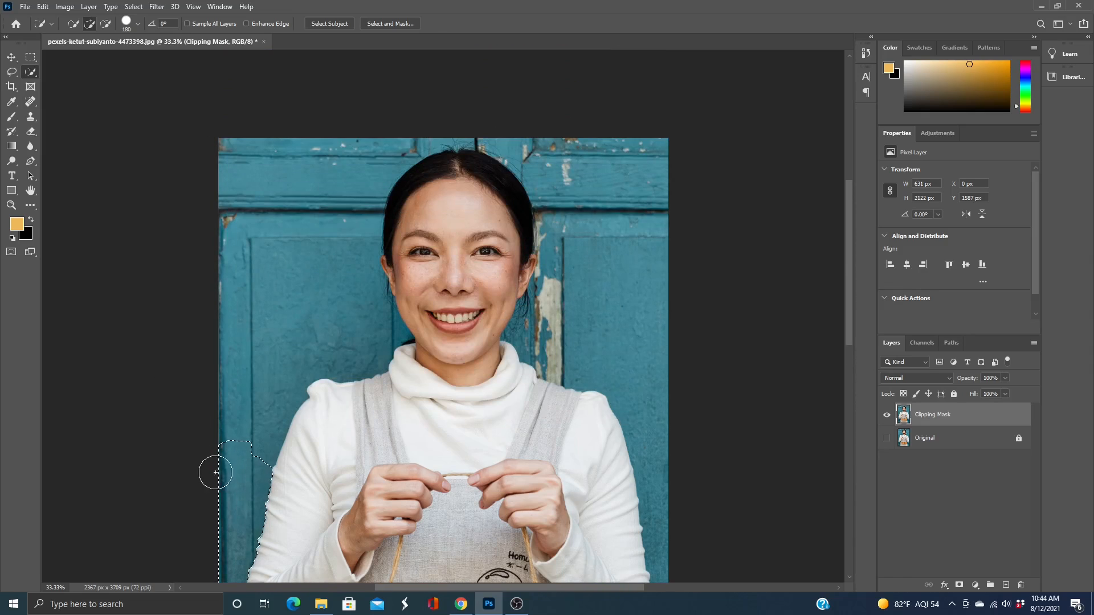
{"action": "mouse_move", "coordinate": [236, 482]}
{"action": "left_mouse_down"}
{"action": "mouse_move", "coordinate": [261, 351]}
{"action": "mouse_move", "coordinate": [321, 181]}
{"action": "mouse_move", "coordinate": [351, 145]}
{"action": "mouse_move", "coordinate": [490, 129]}
{"action": "mouse_move", "coordinate": [584, 155]}
{"action": "mouse_move", "coordinate": [606, 181]}
{"action": "mouse_move", "coordinate": [611, 252]}
{"action": "mouse_move", "coordinate": [593, 311]}
{"action": "mouse_move", "coordinate": [547, 320]}
{"action": "mouse_move", "coordinate": [643, 366]}
{"action": "left_mouse_up"}
{"action": "scroll", "coordinate": [644, 366], "scroll_direction": "down", "scroll_amount": 10}
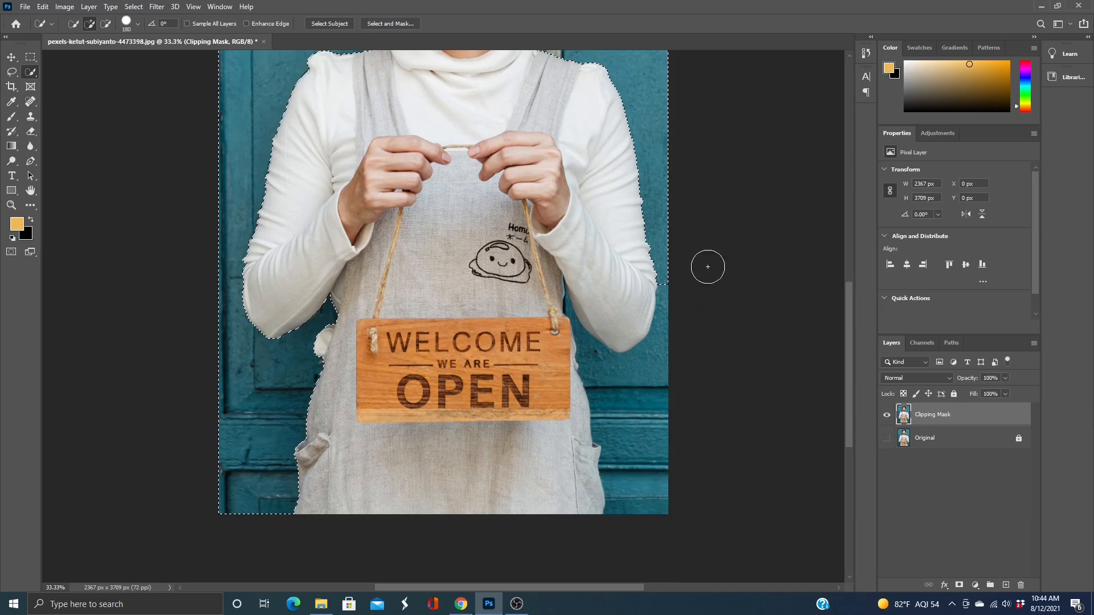
{"action": "left_click_drag", "start_coordinate": [687, 335], "coordinate": [655, 485]}
Step: Examine the selection outline up close along the woman's left-hand side in the image, from collar, sleeve and apron pocket up to the hair
{"action": "scroll", "coordinate": [329, 392], "scroll_direction": "up", "scroll_amount": 5}
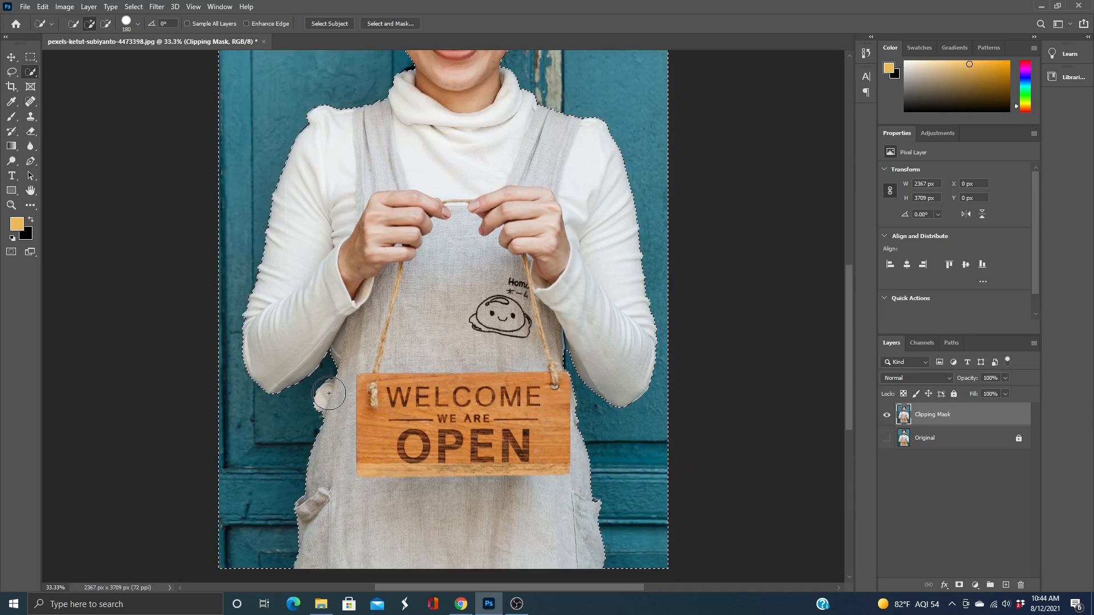
{"action": "scroll", "coordinate": [329, 392], "scroll_direction": "up", "scroll_amount": 9}
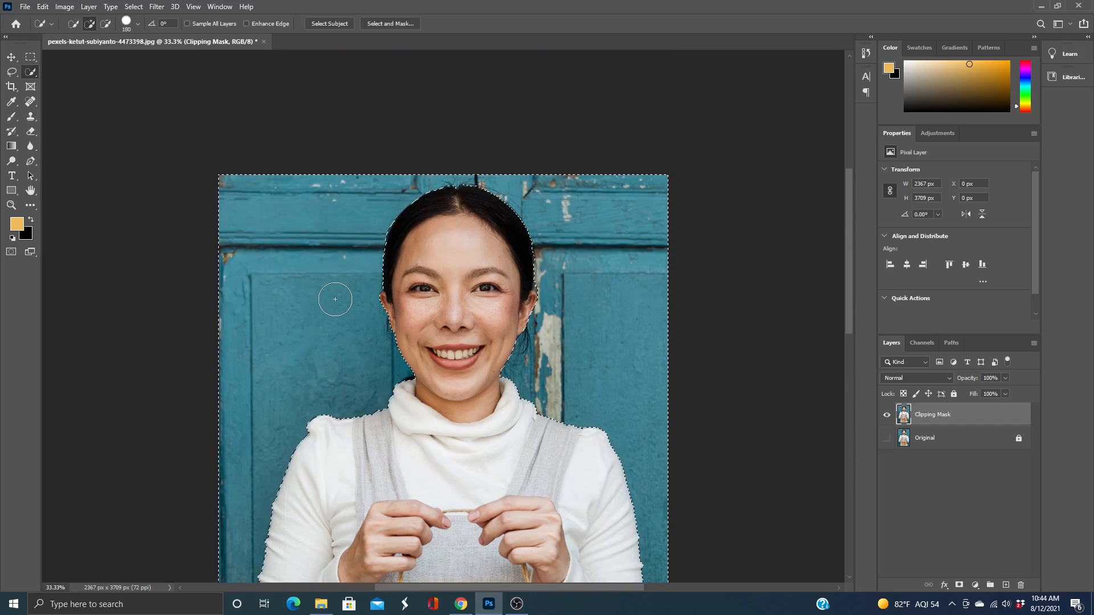
{"action": "key", "text": "ctrl+plus"}
{"action": "key", "text": "ctrl+plus"}
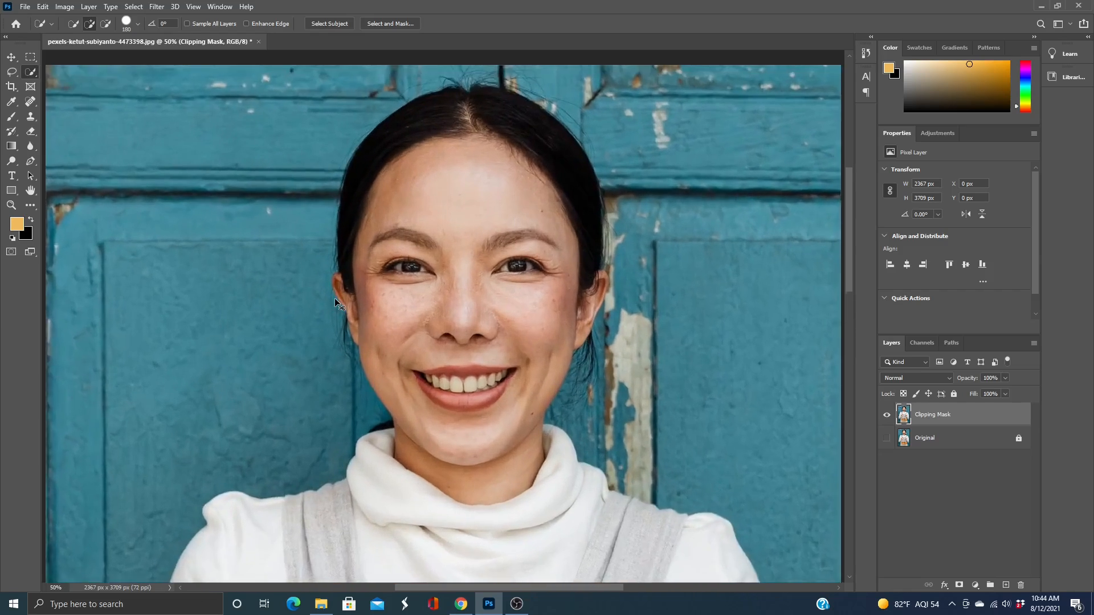
{"action": "key", "text": "ctrl+plus"}
{"action": "scroll", "coordinate": [339, 287], "scroll_direction": "down", "scroll_amount": 8}
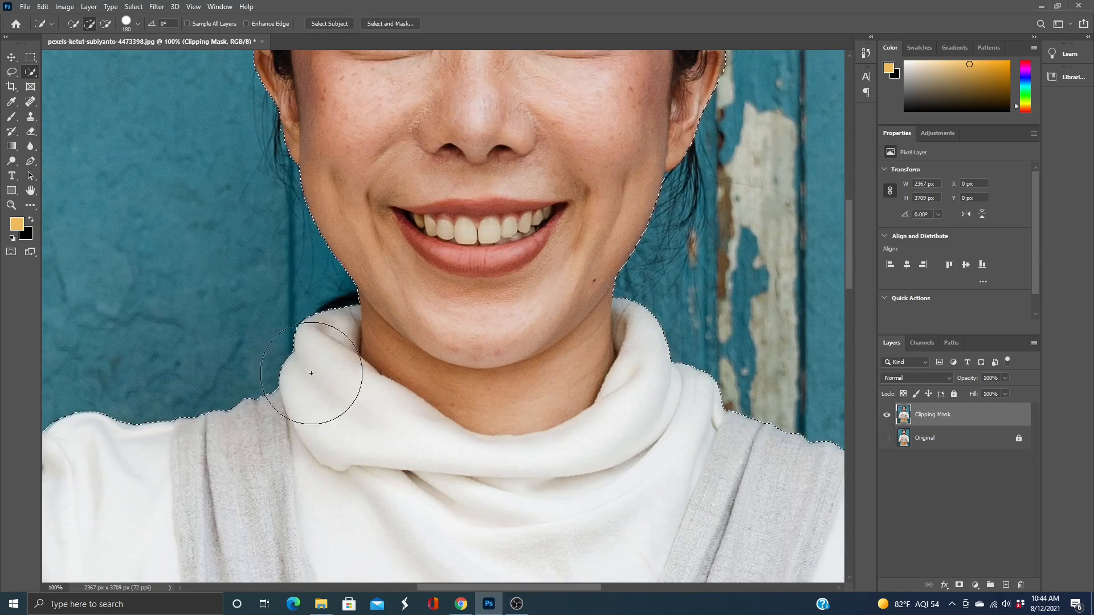
{"action": "left_click_drag", "start_coordinate": [311, 373], "coordinate": [549, 342]}
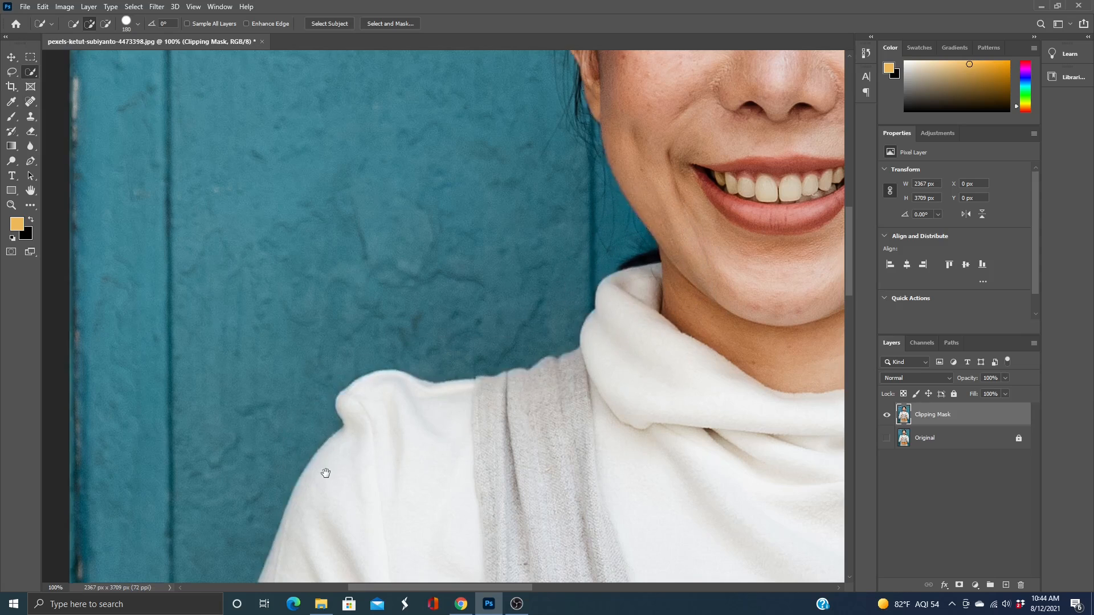
{"action": "left_click_drag", "start_coordinate": [327, 471], "coordinate": [390, 302]}
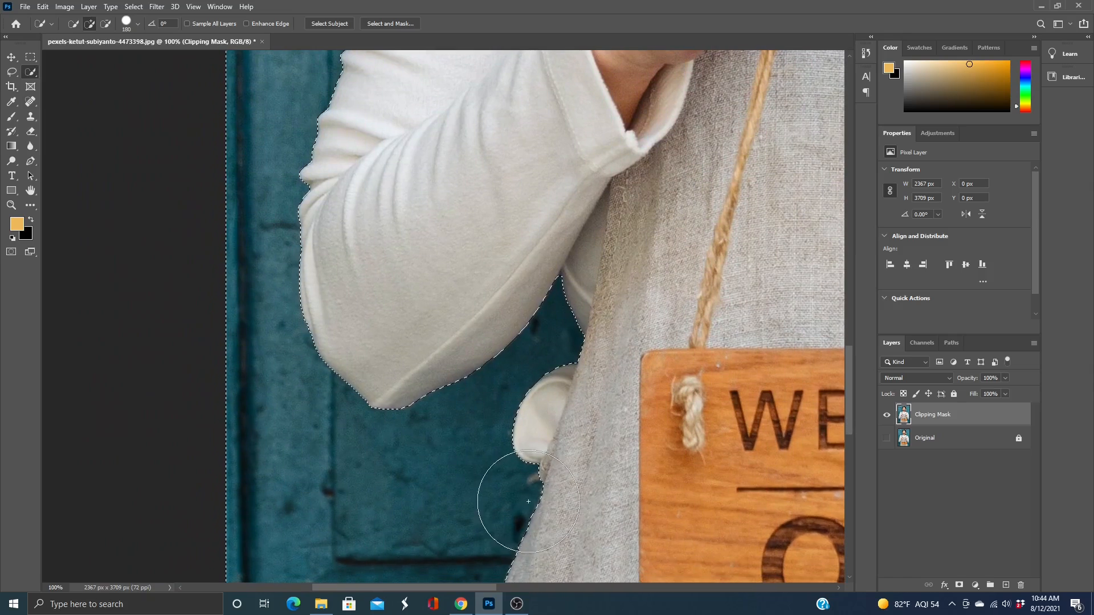
{"action": "left_click_drag", "start_coordinate": [501, 501], "coordinate": [505, 88]}
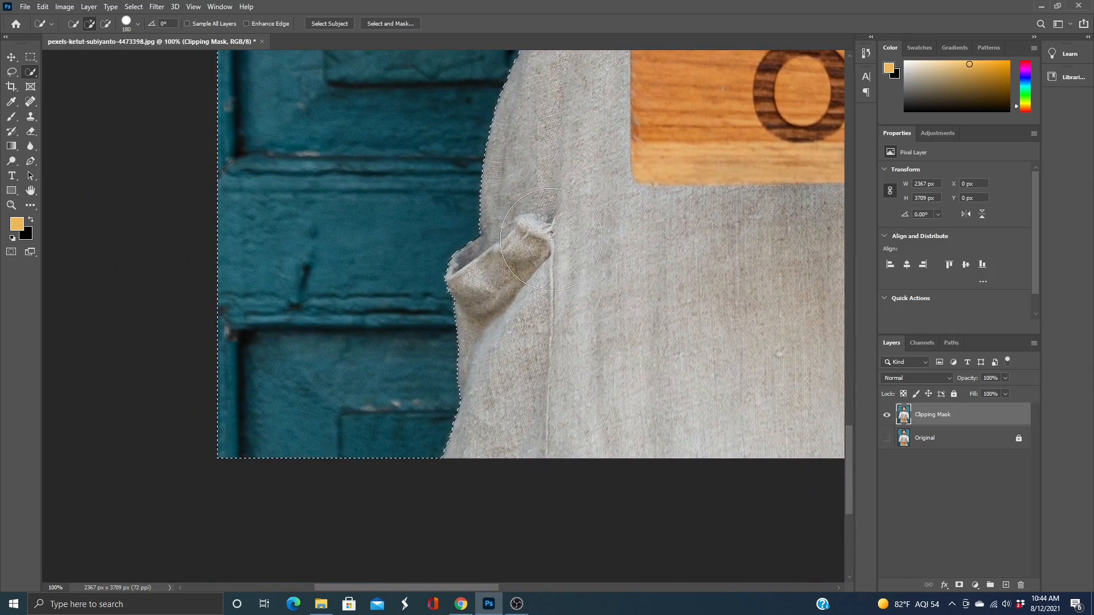
{"action": "left_click_drag", "start_coordinate": [554, 224], "coordinate": [515, 535]}
{"action": "left_click_drag", "start_coordinate": [508, 195], "coordinate": [542, 447]}
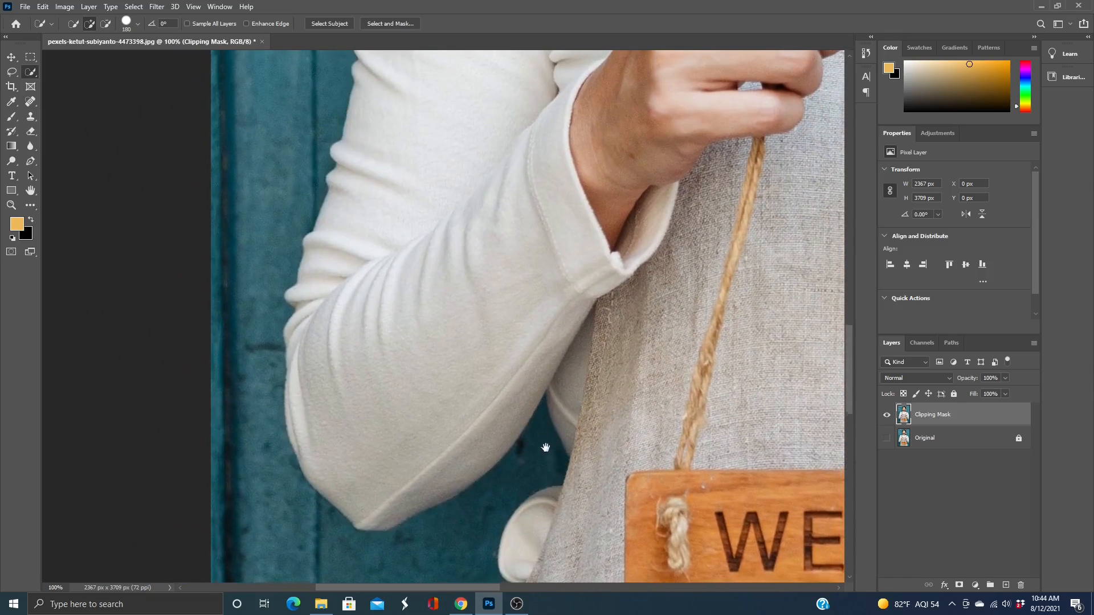
{"action": "left_click_drag", "start_coordinate": [585, 142], "coordinate": [511, 493]}
{"action": "left_click_drag", "start_coordinate": [542, 220], "coordinate": [476, 476]}
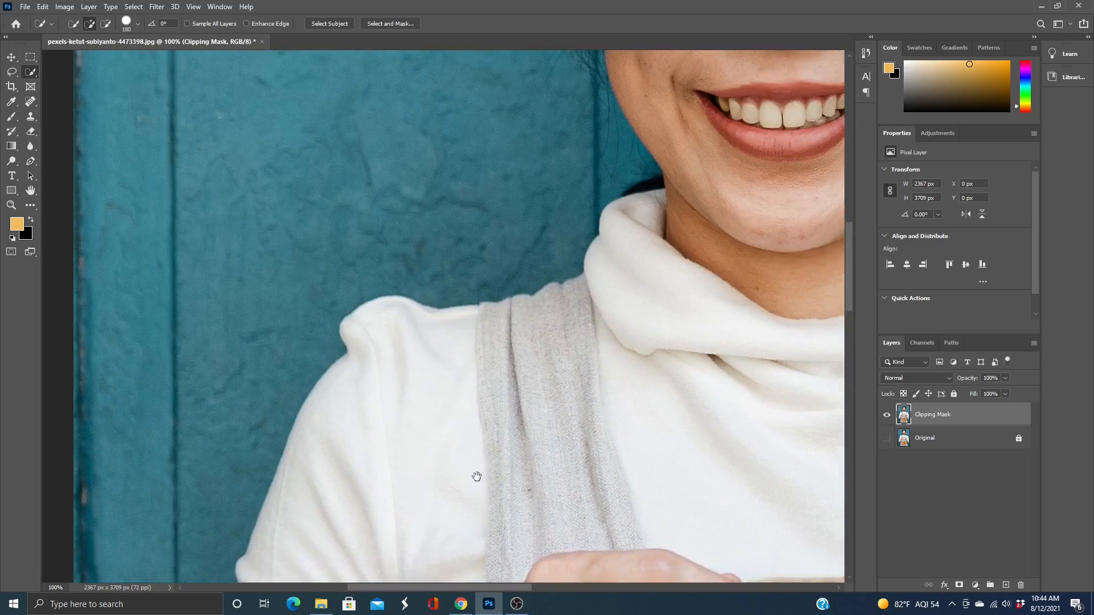
{"action": "left_click_drag", "start_coordinate": [624, 249], "coordinate": [572, 488]}
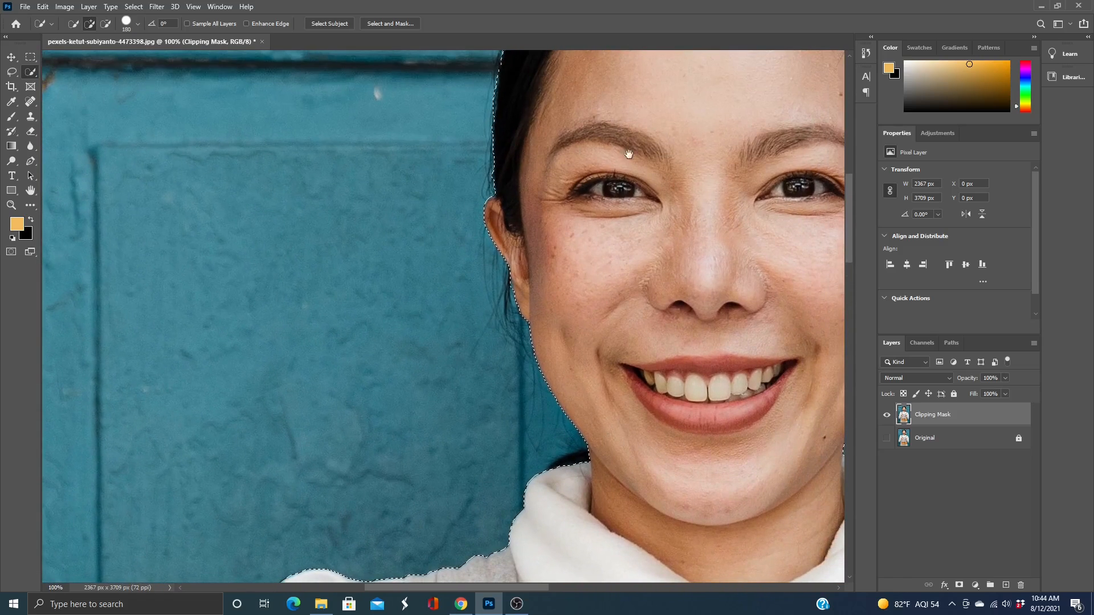
{"action": "left_click_drag", "start_coordinate": [623, 163], "coordinate": [529, 439]}
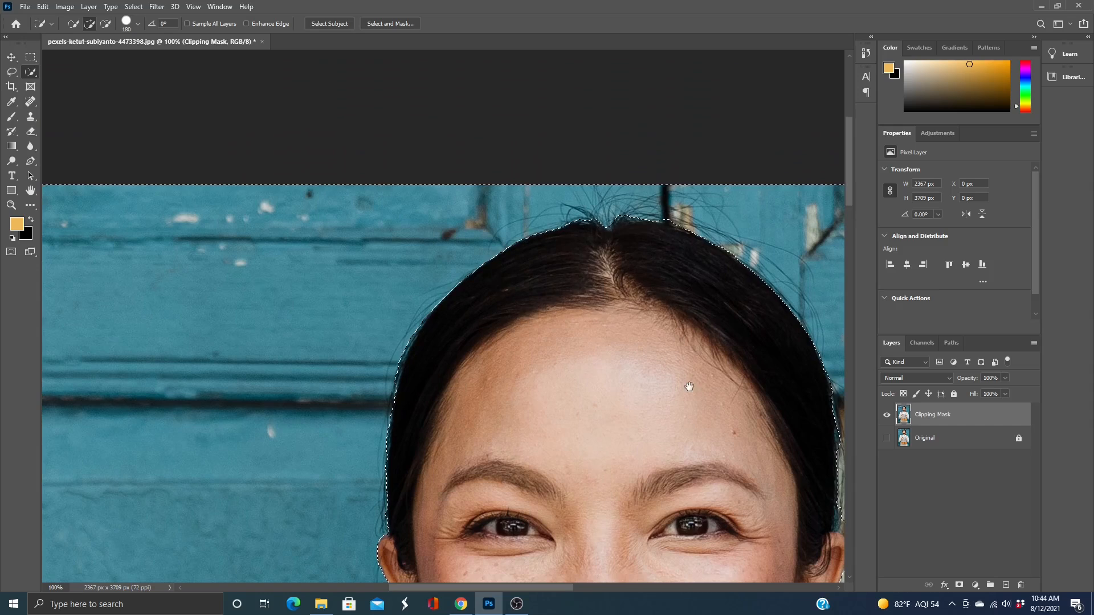
{"action": "left_click_drag", "start_coordinate": [691, 383], "coordinate": [366, 187]}
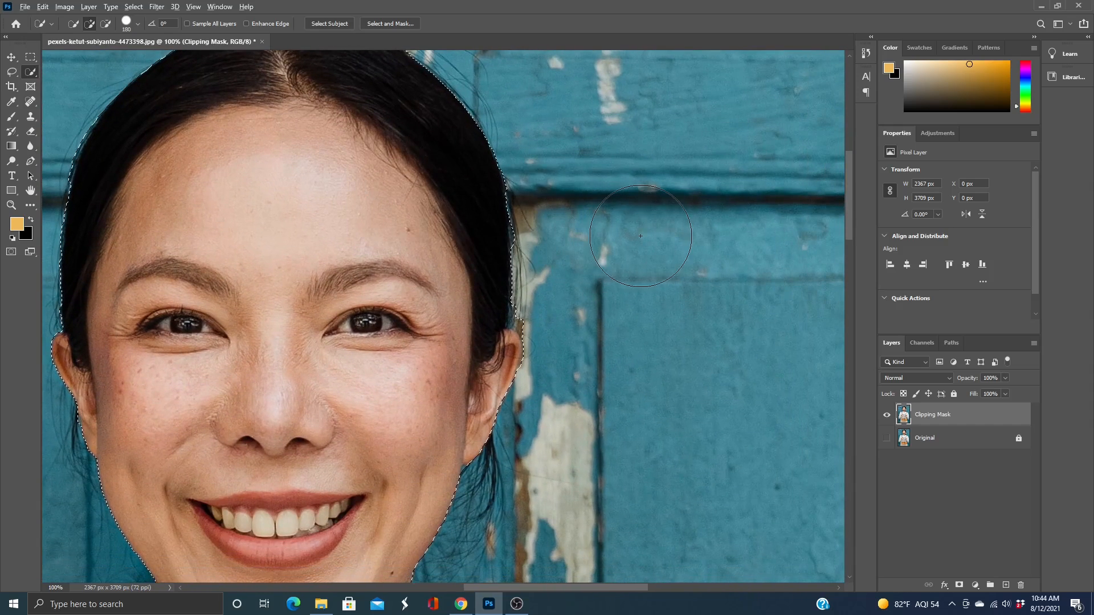
Step: Reduce the selection brush to 32 px and refine the background selection in the narrow gap between the apron and the bent elbow
{"action": "left_click_drag", "start_coordinate": [641, 236], "coordinate": [596, 241]}
{"action": "scroll", "coordinate": [593, 342], "scroll_direction": "down", "scroll_amount": 2}
{"action": "scroll", "coordinate": [593, 343], "scroll_direction": "down", "scroll_amount": 10}
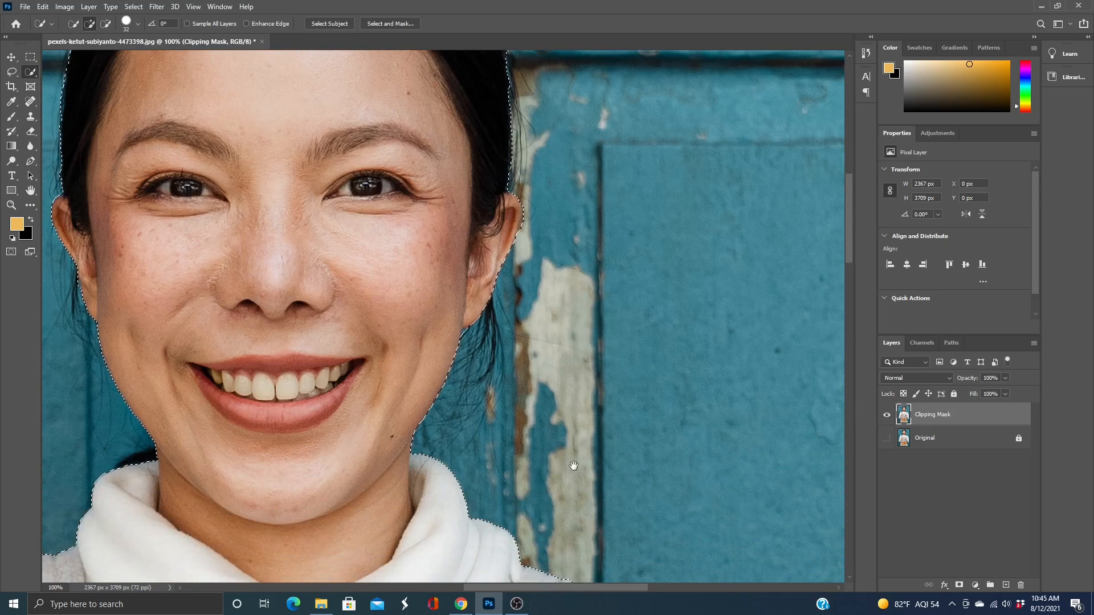
{"action": "scroll", "coordinate": [542, 257], "scroll_direction": "right", "scroll_amount": 4}
{"action": "left_click_drag", "start_coordinate": [584, 450], "coordinate": [503, 137]}
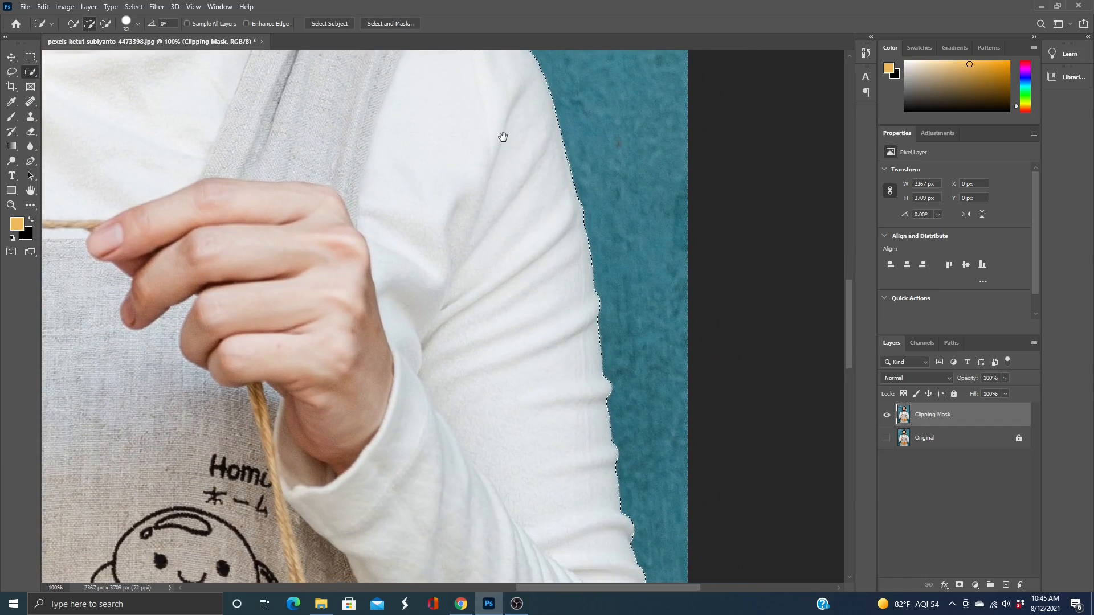
{"action": "left_click_drag", "start_coordinate": [526, 436], "coordinate": [429, 107]}
{"action": "left_click_drag", "start_coordinate": [334, 347], "coordinate": [580, 252]}
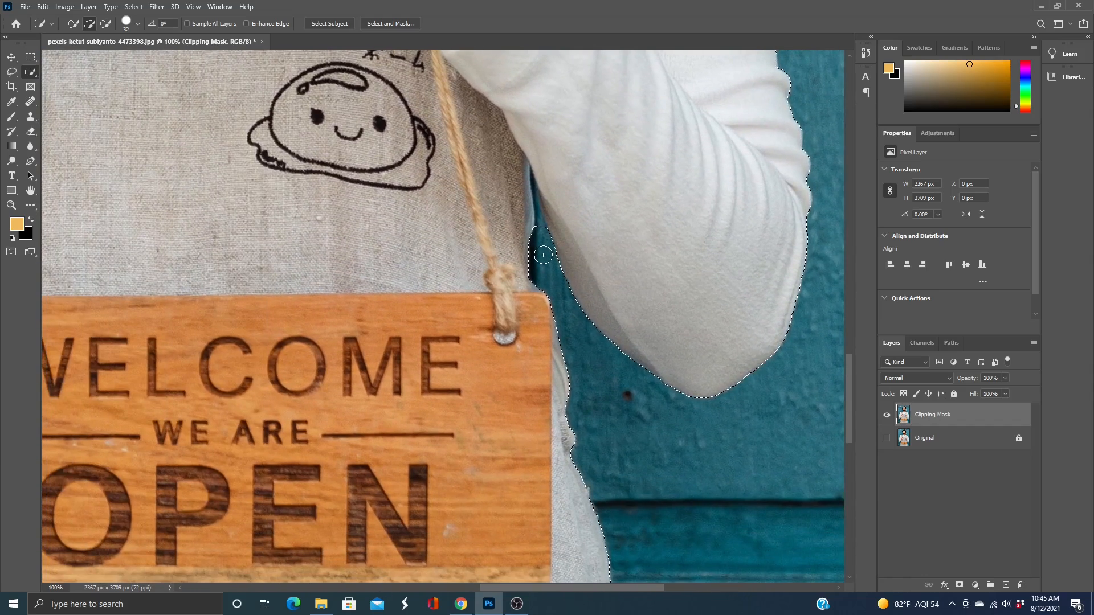
{"action": "right_click", "coordinate": [544, 256], "text": "alt"}
{"action": "left_click_drag", "start_coordinate": [541, 258], "coordinate": [537, 197]}
Step: Set the selection brush to 46 px and subtract the dark opening of the apron pocket from the background selection
{"action": "left_click_drag", "start_coordinate": [631, 454], "coordinate": [493, 156]}
{"action": "mouse_move", "coordinate": [533, 371]}
{"action": "left_mouse_down"}
{"action": "mouse_move", "coordinate": [473, 224]}
{"action": "mouse_move", "coordinate": [517, 258]}
{"action": "left_mouse_up"}
{"action": "right_click", "coordinate": [499, 246], "text": "alt"}
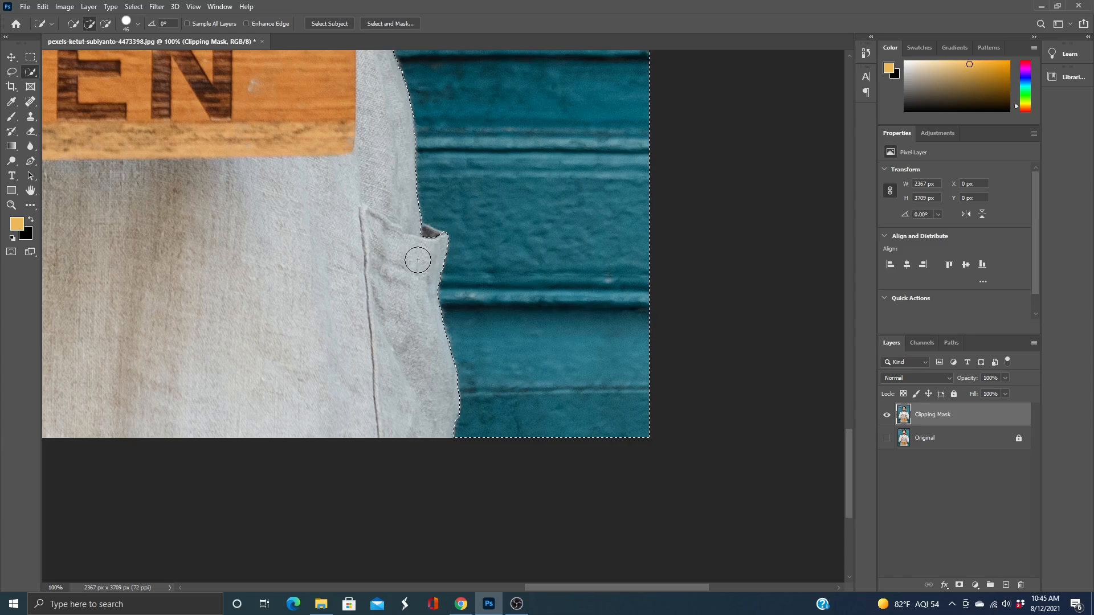
{"action": "key", "text": "alt"}
{"action": "left_click_drag", "start_coordinate": [413, 259], "coordinate": [421, 246]}
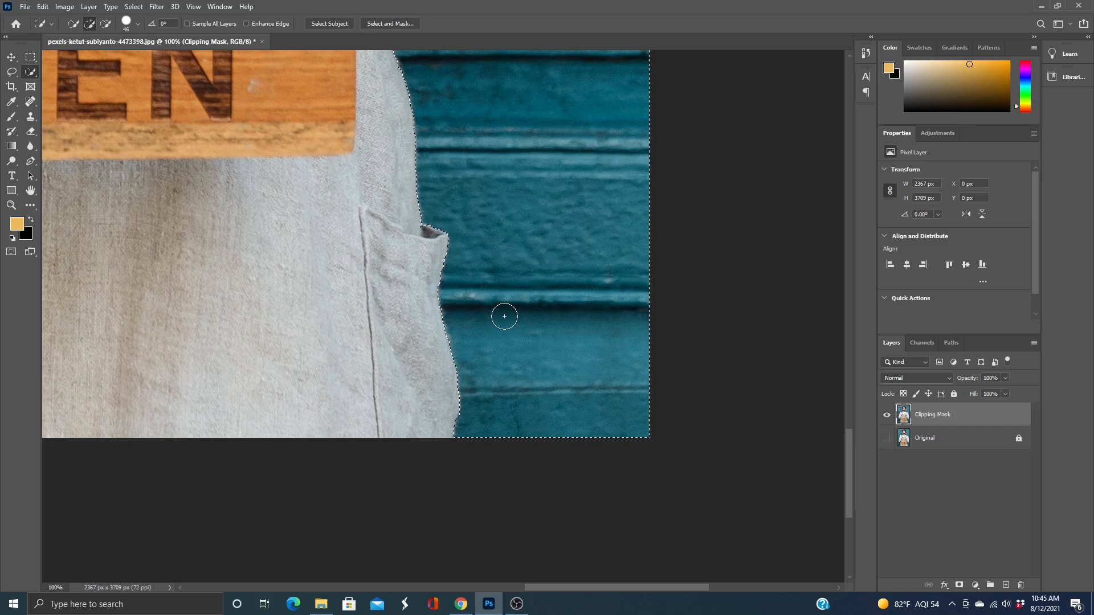
Step: Invert the selection to cover the woman and add it as a layer mask on the Clipping Mask layer
{"action": "key", "text": "ctrl+0"}
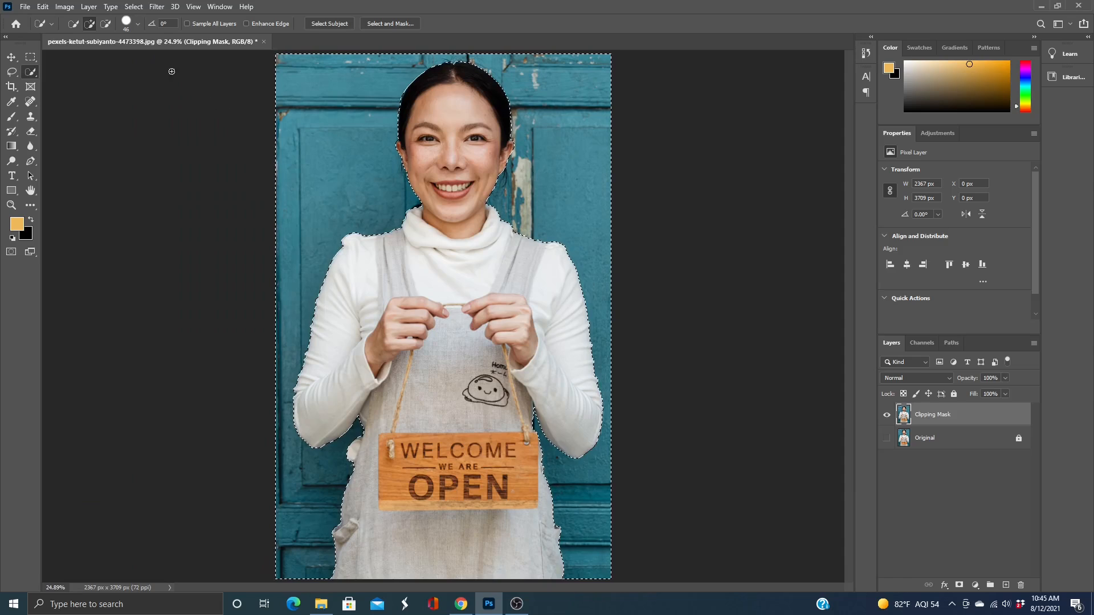
{"action": "left_click", "coordinate": [139, 10]}
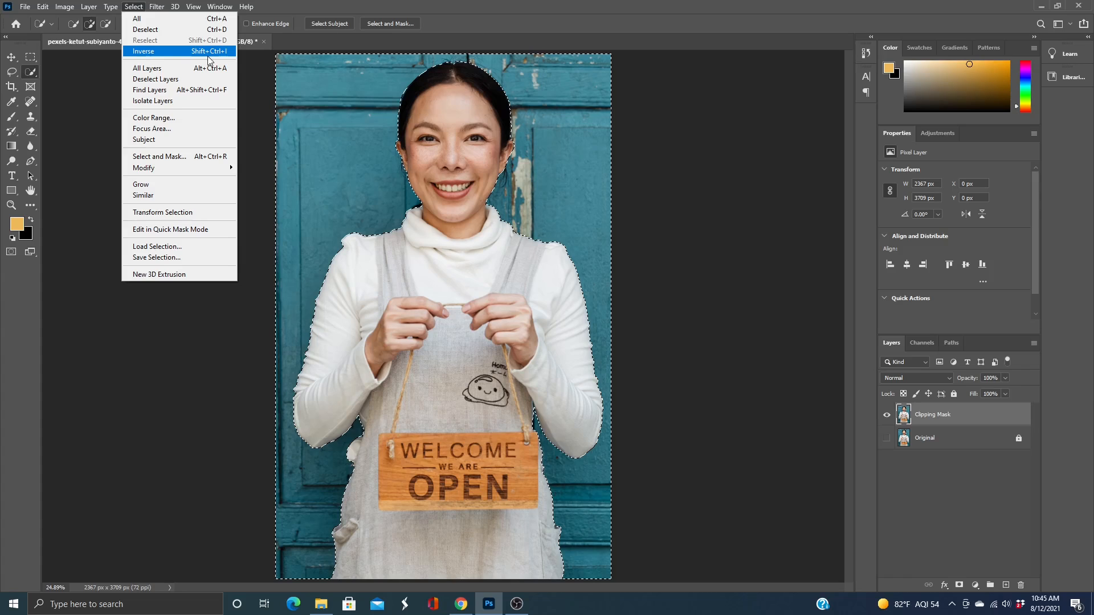
{"action": "left_click", "coordinate": [167, 53]}
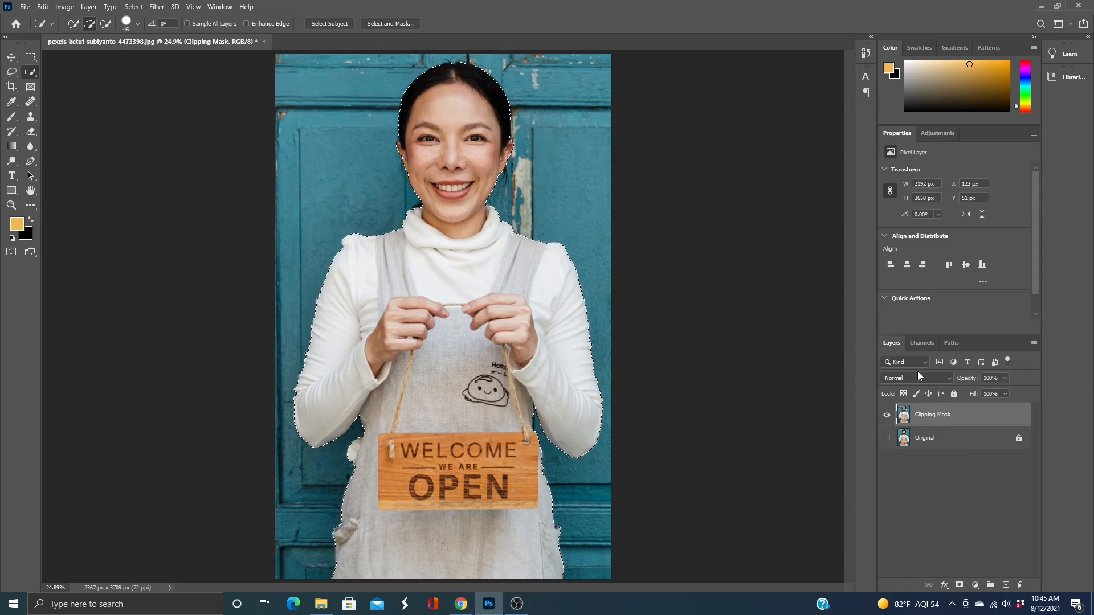
{"action": "left_click", "coordinate": [959, 585]}
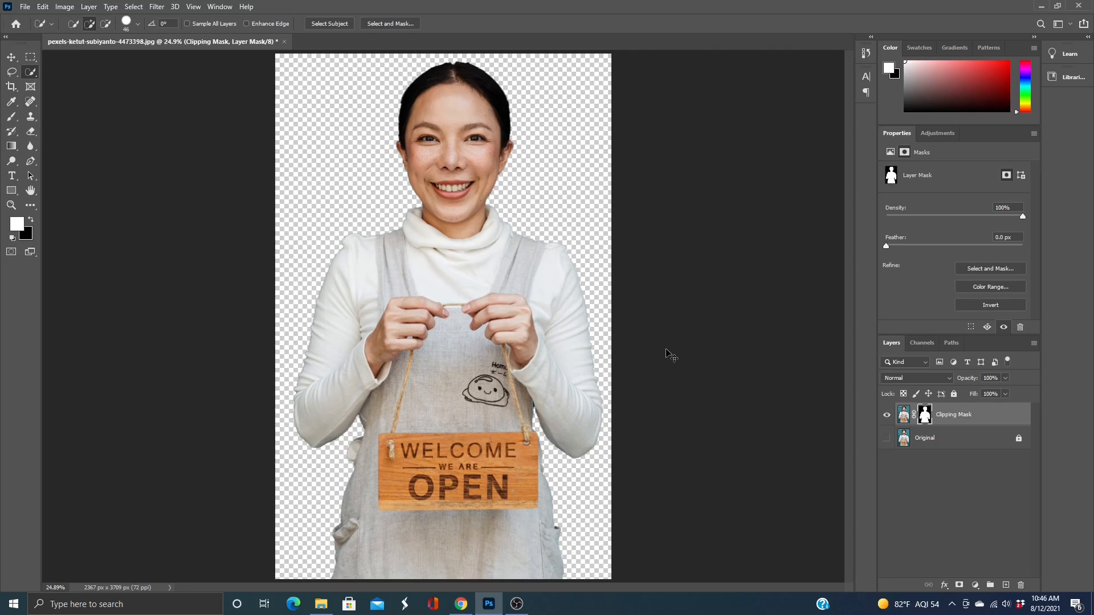
Step: Examine the cut-out's edges up close around the apron, shoulders, head, sleeves and the gap beside the elbow
{"action": "key", "text": "ctrl+plus"}
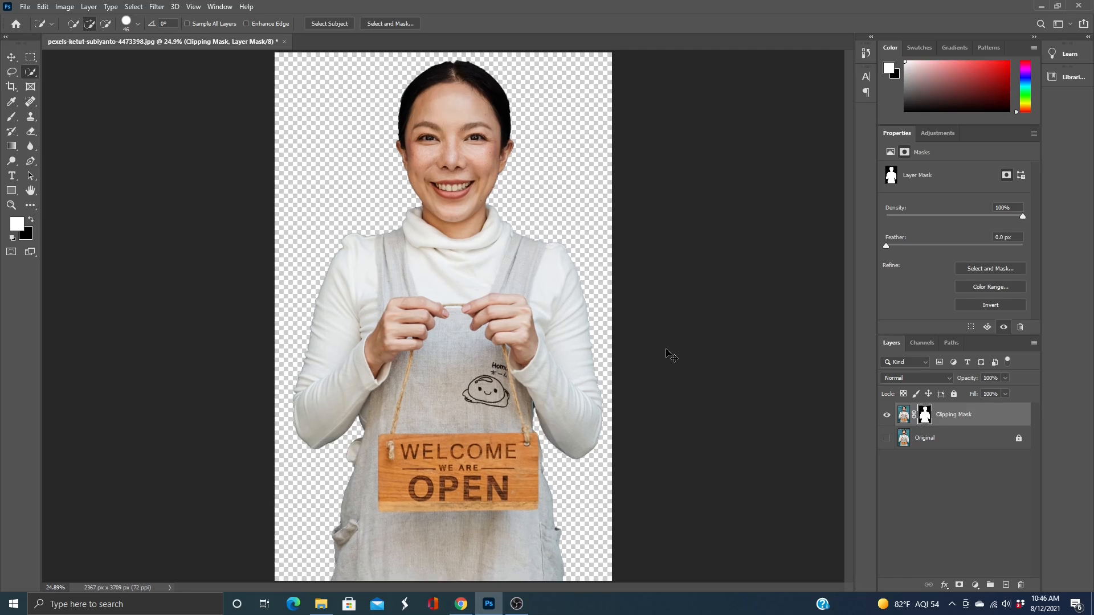
{"action": "key", "text": "ctrl+plus"}
{"action": "key", "text": "ctrl+plus"}
{"action": "key", "text": "ctrl+plus"}
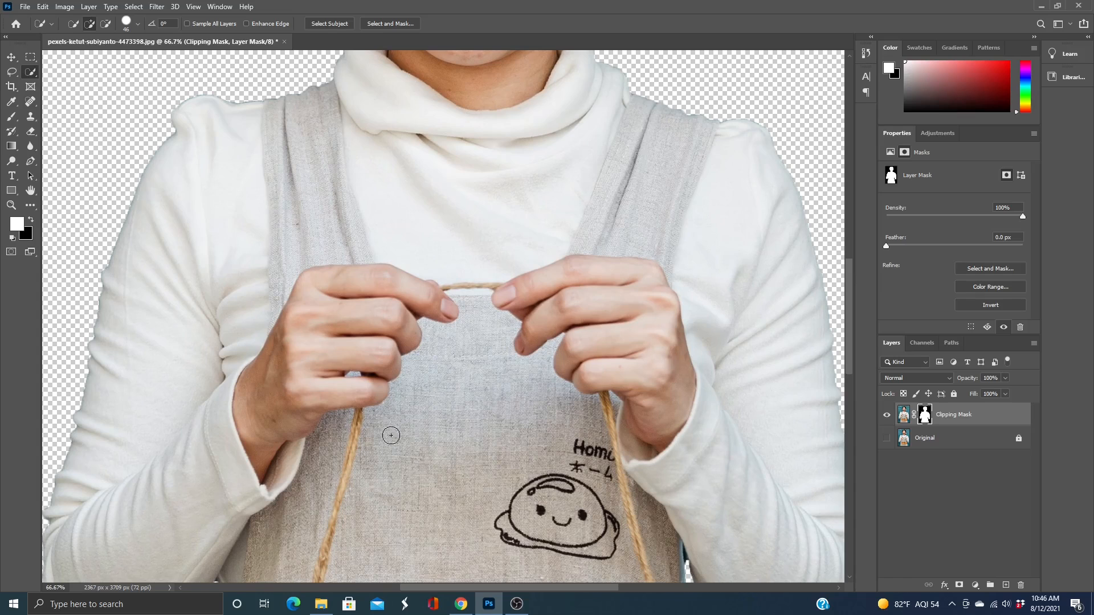
{"action": "mouse_move", "coordinate": [347, 490]}
{"action": "left_mouse_down"}
{"action": "mouse_move", "coordinate": [494, 218]}
{"action": "mouse_move", "coordinate": [498, 183]}
{"action": "left_mouse_up"}
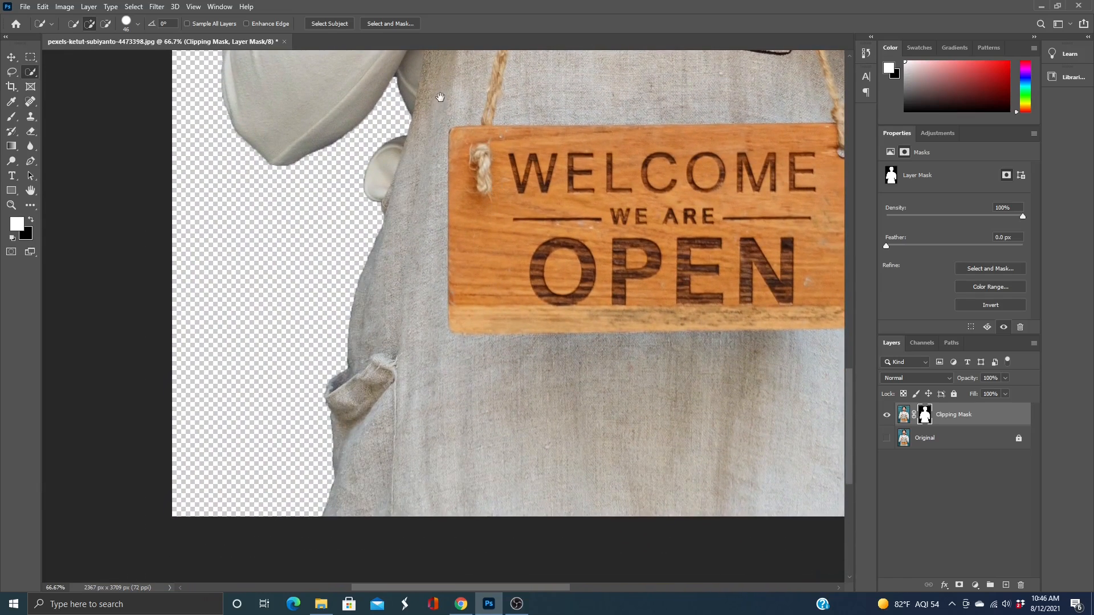
{"action": "left_click_drag", "start_coordinate": [439, 99], "coordinate": [493, 497]}
{"action": "left_click_drag", "start_coordinate": [382, 178], "coordinate": [320, 475]}
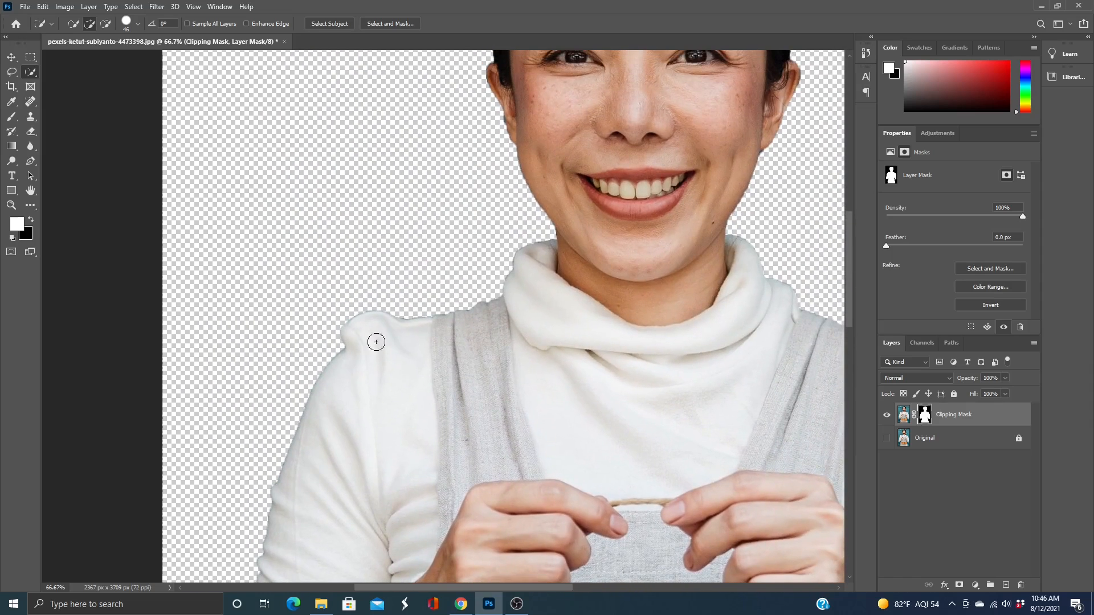
{"action": "left_click_drag", "start_coordinate": [551, 206], "coordinate": [501, 427]}
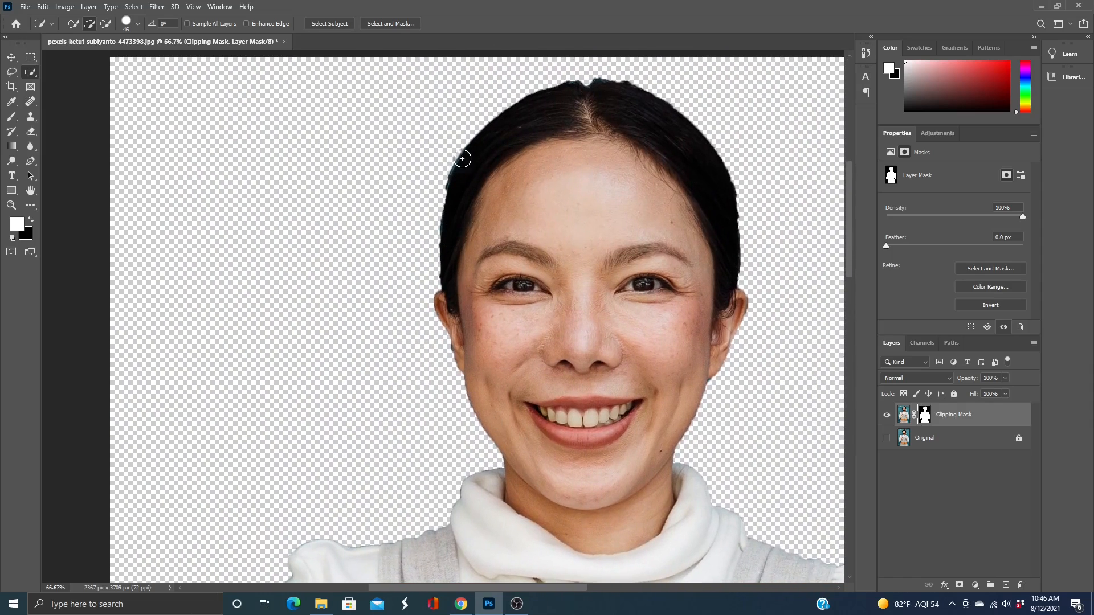
{"action": "mouse_move", "coordinate": [646, 446]}
{"action": "left_mouse_down"}
{"action": "mouse_move", "coordinate": [542, 335]}
{"action": "mouse_move", "coordinate": [356, 236]}
{"action": "left_mouse_up"}
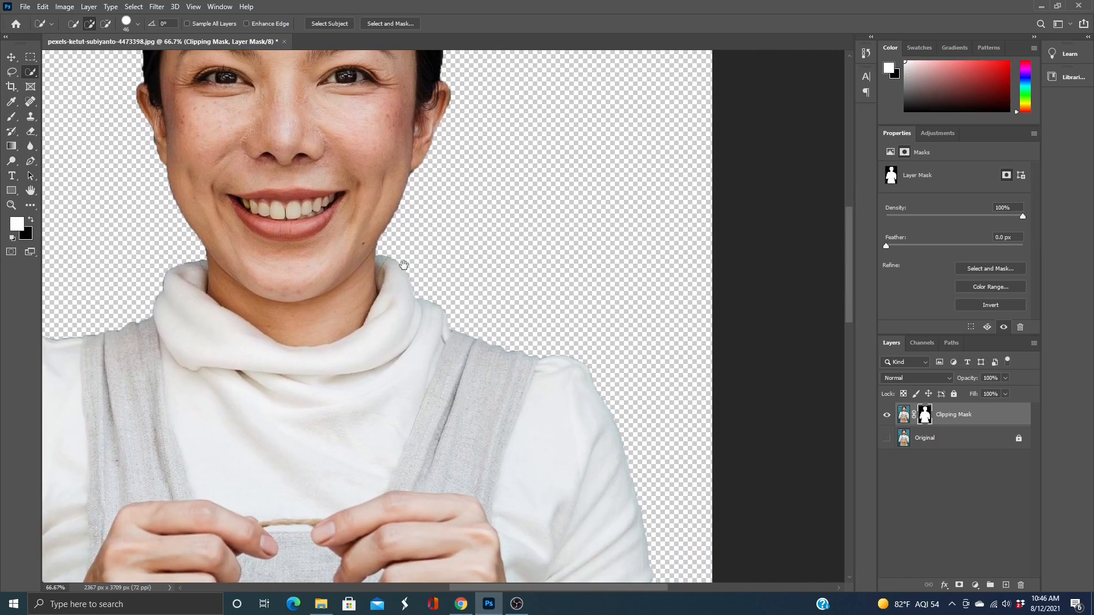
{"action": "left_click_drag", "start_coordinate": [598, 463], "coordinate": [494, 156]}
{"action": "left_click_drag", "start_coordinate": [463, 478], "coordinate": [470, 126]}
{"action": "left_click_drag", "start_coordinate": [411, 157], "coordinate": [478, 353]}
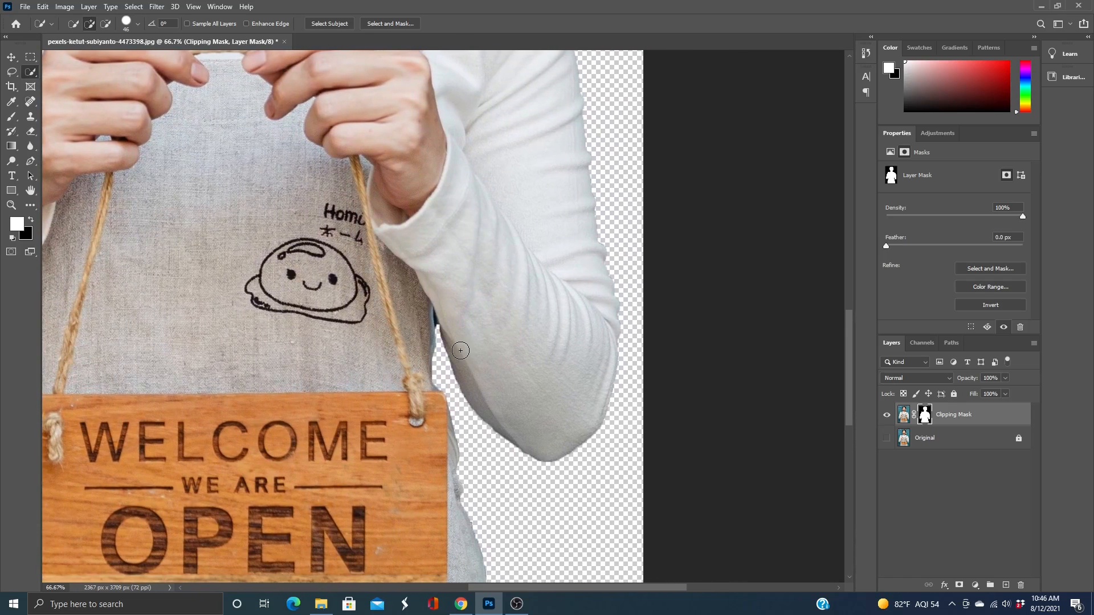
Step: Activate the Brush tool for the layer mask with black as foreground color and a brush size of 28 px
{"action": "scroll", "coordinate": [460, 350], "scroll_direction": "up", "scroll_amount": 3}
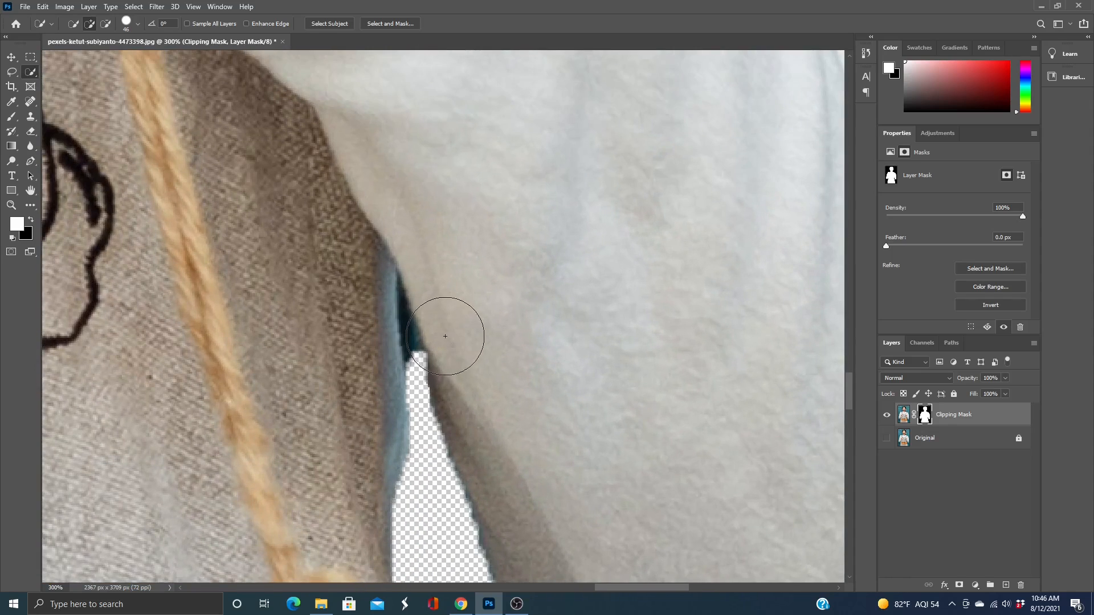
{"action": "left_click", "coordinate": [11, 116]}
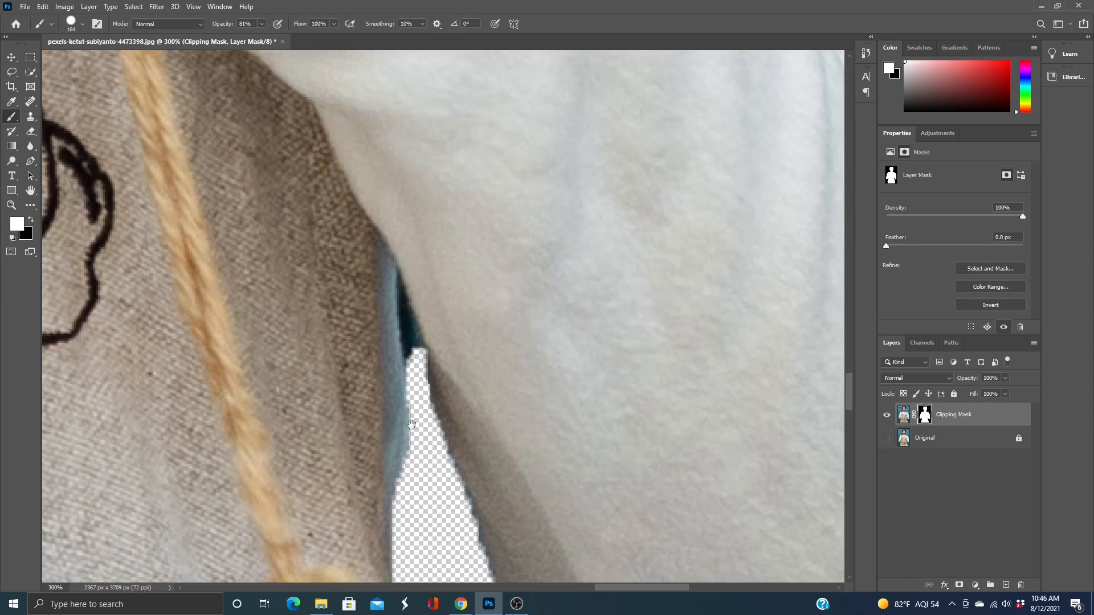
{"action": "left_click_drag", "start_coordinate": [411, 439], "coordinate": [392, 365]}
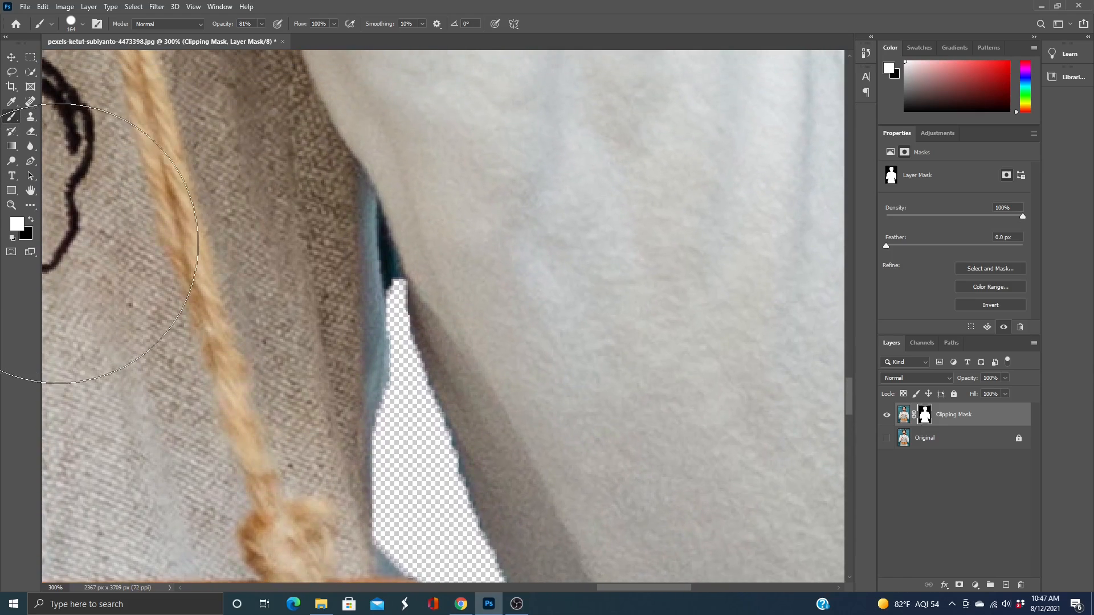
{"action": "left_click", "coordinate": [31, 221]}
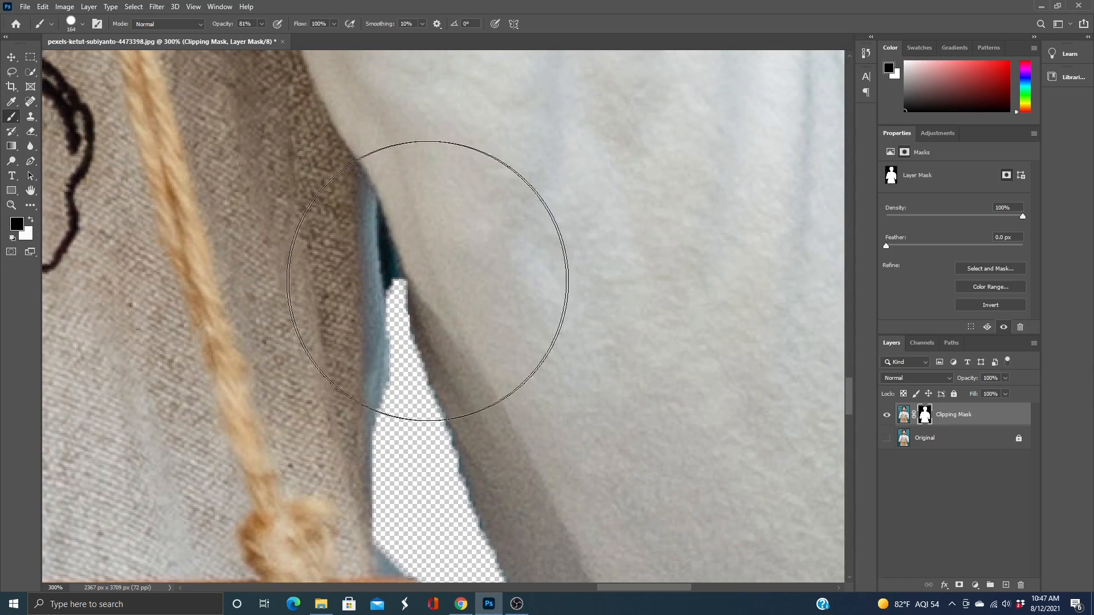
{"action": "right_click", "coordinate": [523, 286], "text": "alt"}
{"action": "mouse_move", "coordinate": [523, 286]}
{"action": "left_mouse_down"}
{"action": "mouse_move", "coordinate": [389, 320]}
{"action": "mouse_move", "coordinate": [385, 309]}
{"action": "left_mouse_up"}
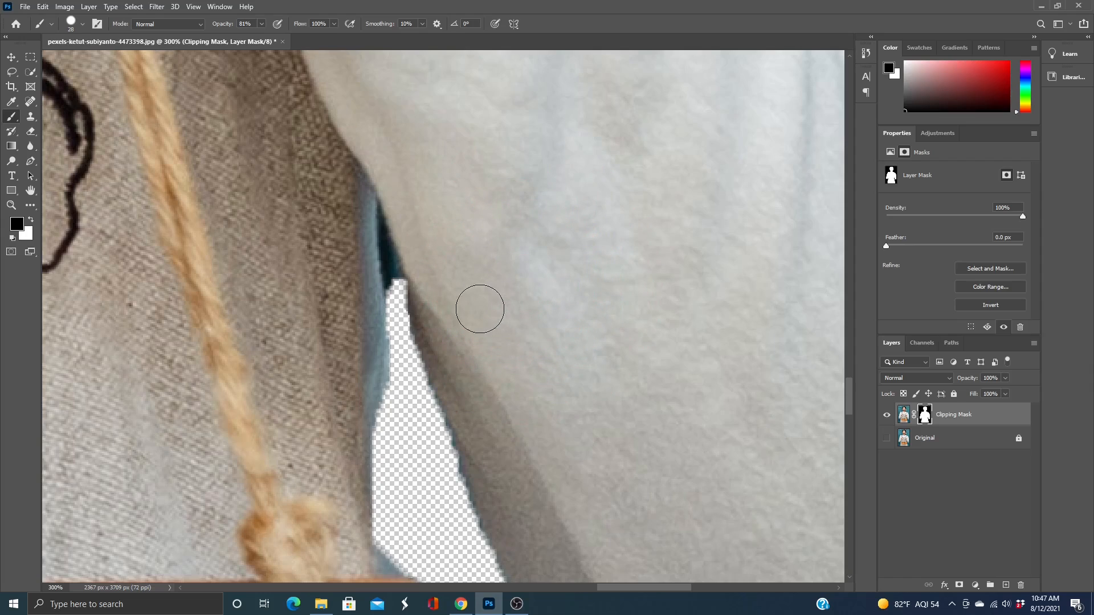
Step: Try a black stroke across the sleeve and a white stroke across the gap on the layer mask, and undo both
{"action": "left_click_drag", "start_coordinate": [459, 319], "coordinate": [665, 226]}
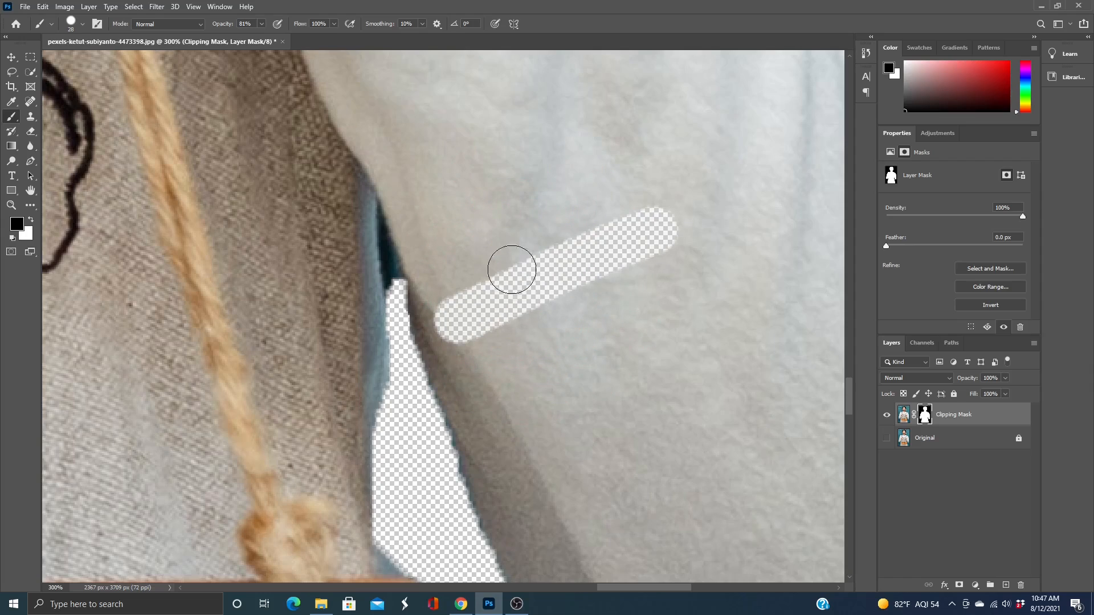
{"action": "key", "text": "ctrl+z"}
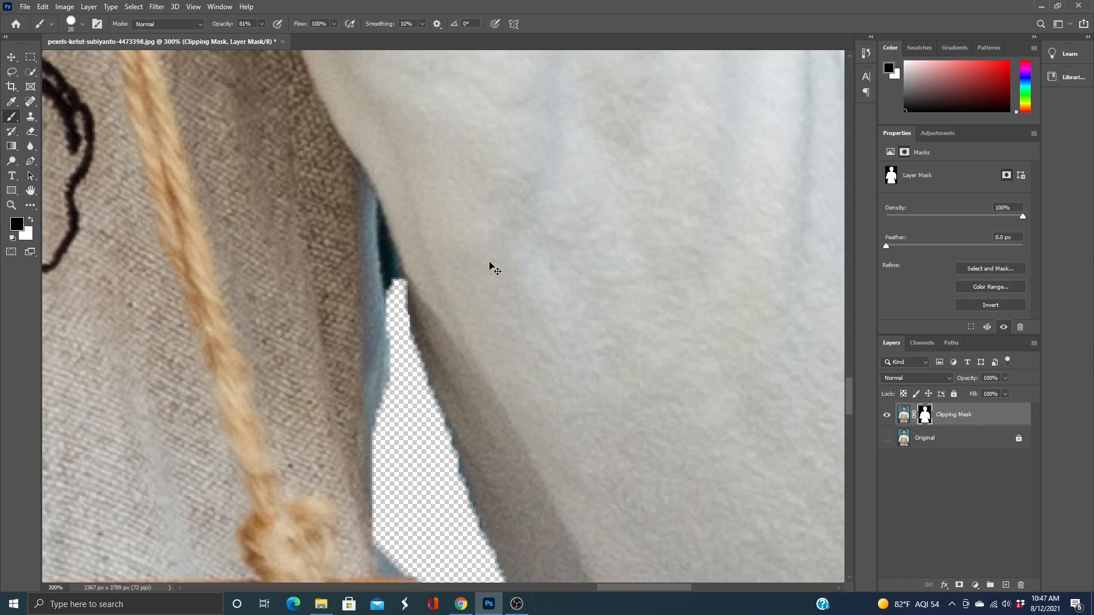
{"action": "left_click", "coordinate": [31, 221]}
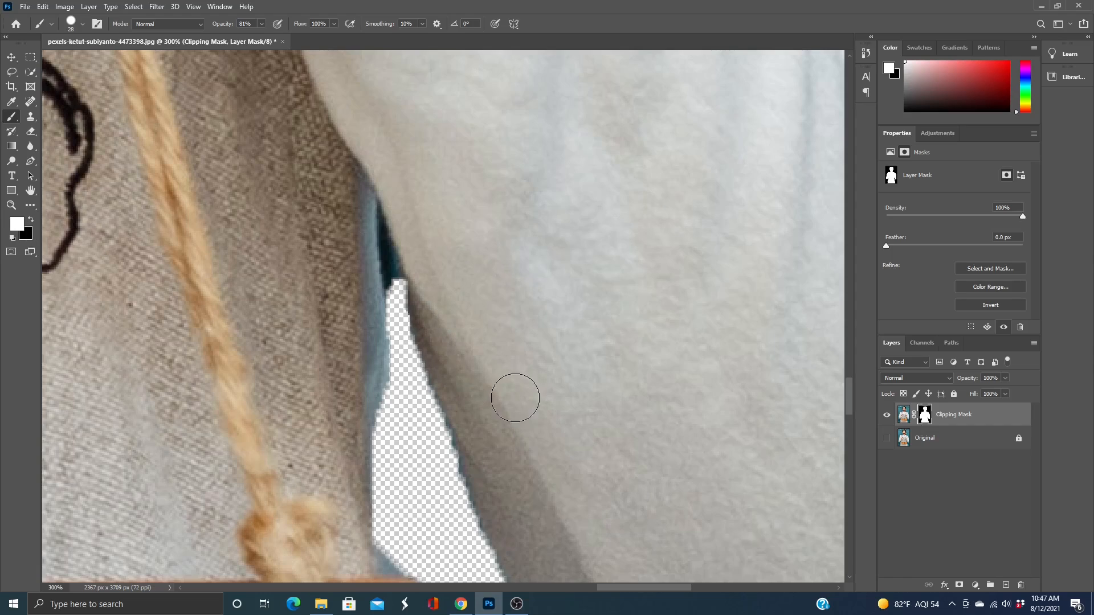
{"action": "mouse_move", "coordinate": [515, 394]}
{"action": "left_mouse_down"}
{"action": "mouse_move", "coordinate": [246, 424]}
{"action": "mouse_move", "coordinate": [528, 410]}
{"action": "left_mouse_up"}
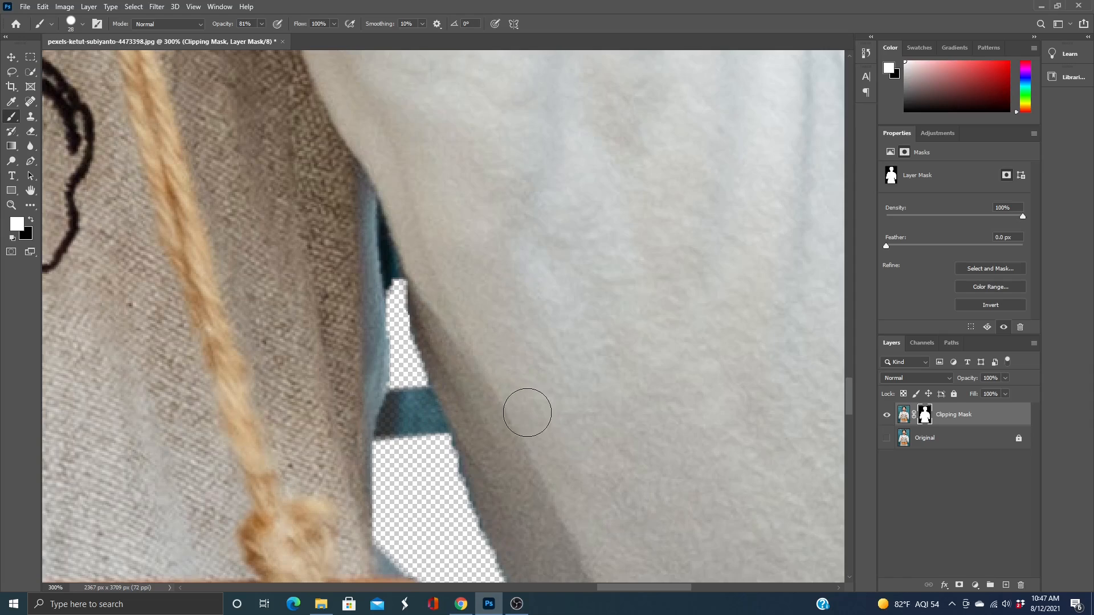
{"action": "key", "text": "ctrl+z"}
{"action": "key", "text": "ctrl+z"}
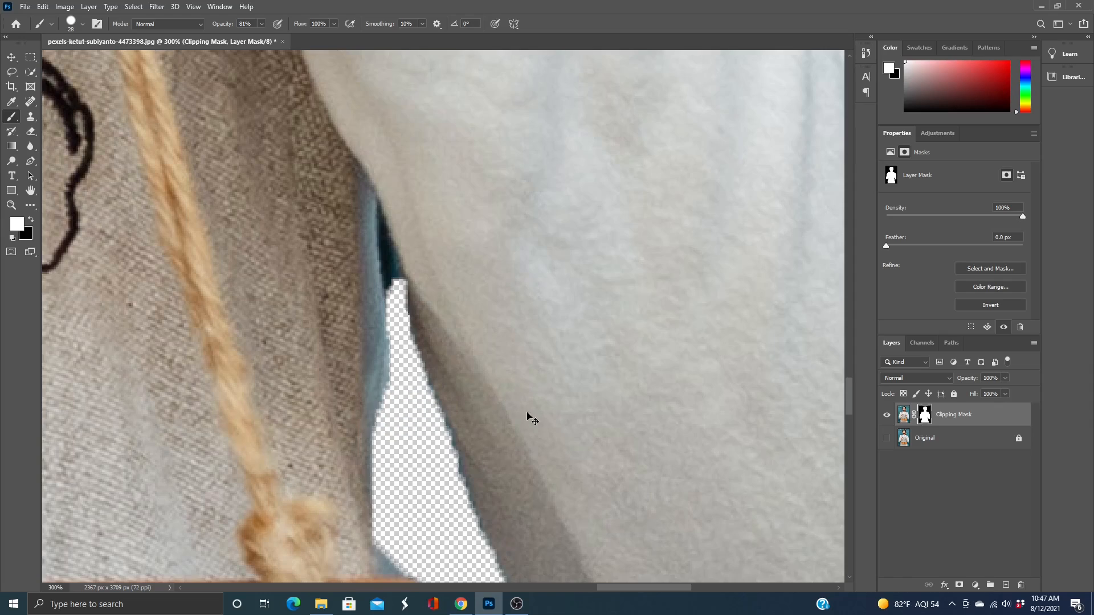
Step: Reduce the brush to 6 px and paint black on the mask over the leftover background at the tip of the gap between apron and sleeve
{"action": "key", "text": "x"}
{"action": "mouse_move", "coordinate": [433, 272]}
{"action": "left_mouse_down"}
{"action": "mouse_move", "coordinate": [413, 275]}
{"action": "mouse_move", "coordinate": [421, 284]}
{"action": "mouse_move", "coordinate": [363, 259]}
{"action": "mouse_move", "coordinate": [345, 183]}
{"action": "mouse_move", "coordinate": [354, 282]}
{"action": "mouse_move", "coordinate": [349, 227]}
{"action": "mouse_move", "coordinate": [329, 221]}
{"action": "mouse_move", "coordinate": [333, 268]}
{"action": "left_mouse_up"}
{"action": "key", "text": "ctrl+plus"}
{"action": "key", "text": "ctrl+plus"}
{"action": "key", "text": "x"}
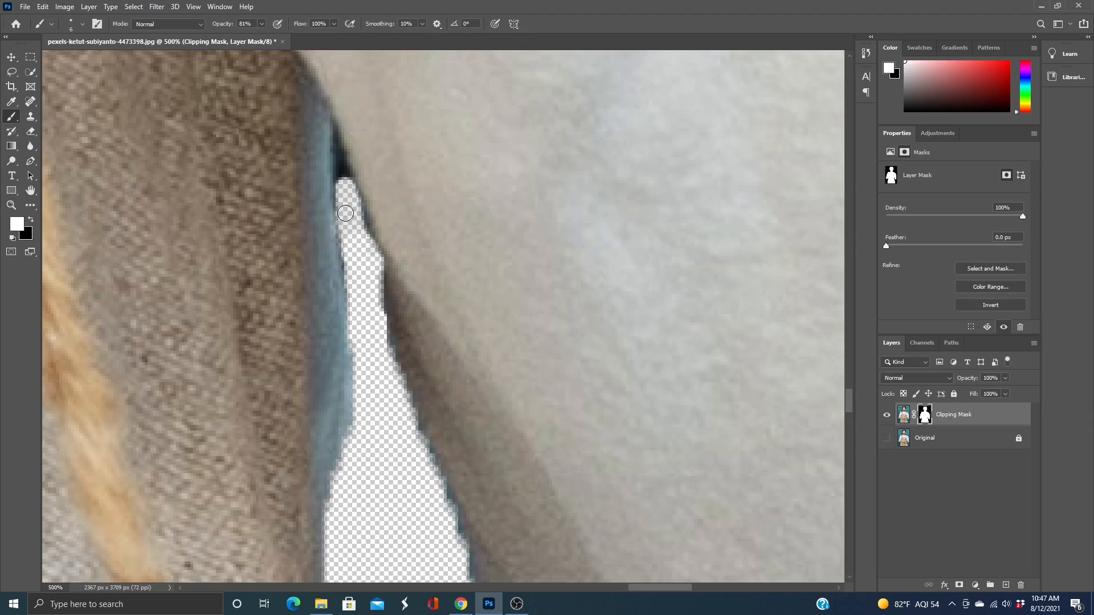
{"action": "key", "text": "x"}
{"action": "mouse_move", "coordinate": [347, 186]}
{"action": "left_mouse_down"}
{"action": "mouse_move", "coordinate": [346, 134]}
{"action": "mouse_move", "coordinate": [321, 131]}
{"action": "mouse_move", "coordinate": [328, 258]}
{"action": "left_mouse_up"}
{"action": "key", "text": "x"}
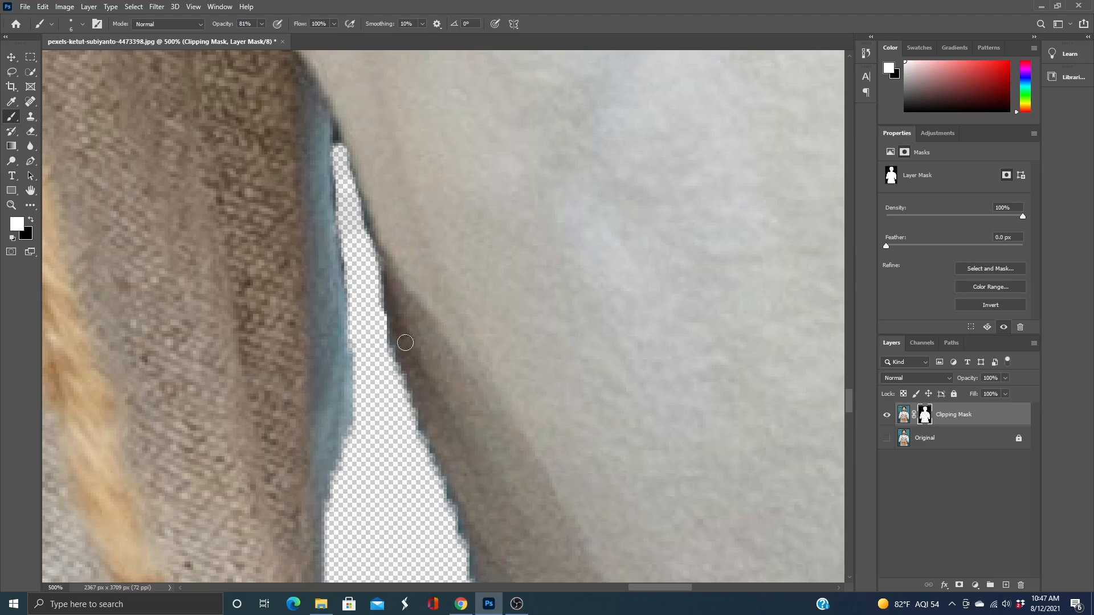
{"action": "left_click_drag", "start_coordinate": [379, 453], "coordinate": [334, 192]}
{"action": "left_click_drag", "start_coordinate": [345, 407], "coordinate": [281, 109]}
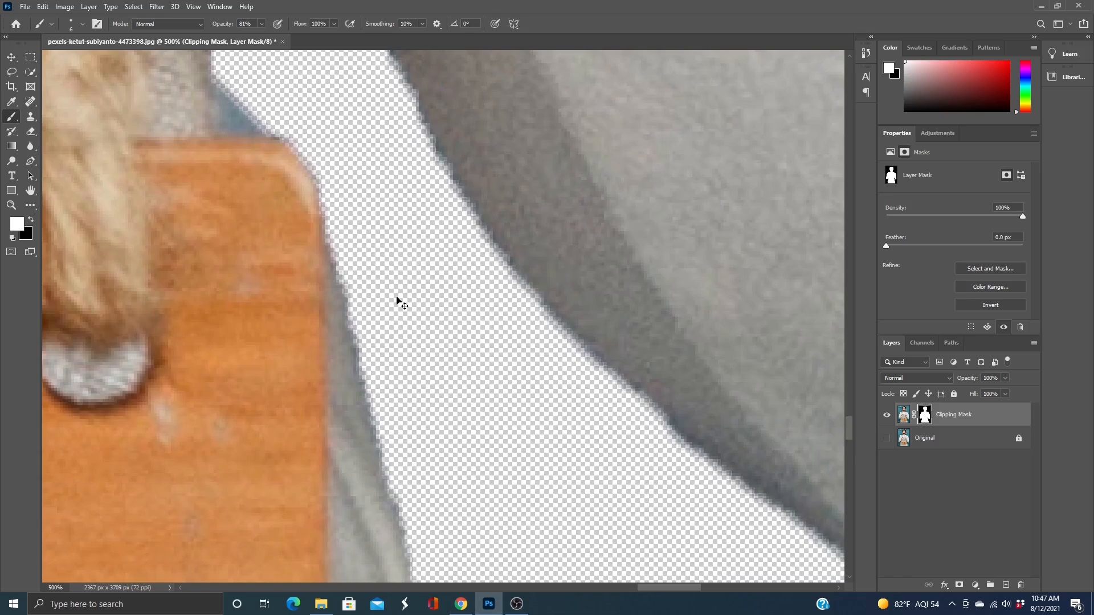
Step: Compare the whole cut-out with the unmasked photo by showing and hiding the Original layer twice
{"action": "key", "text": "ctrl+0"}
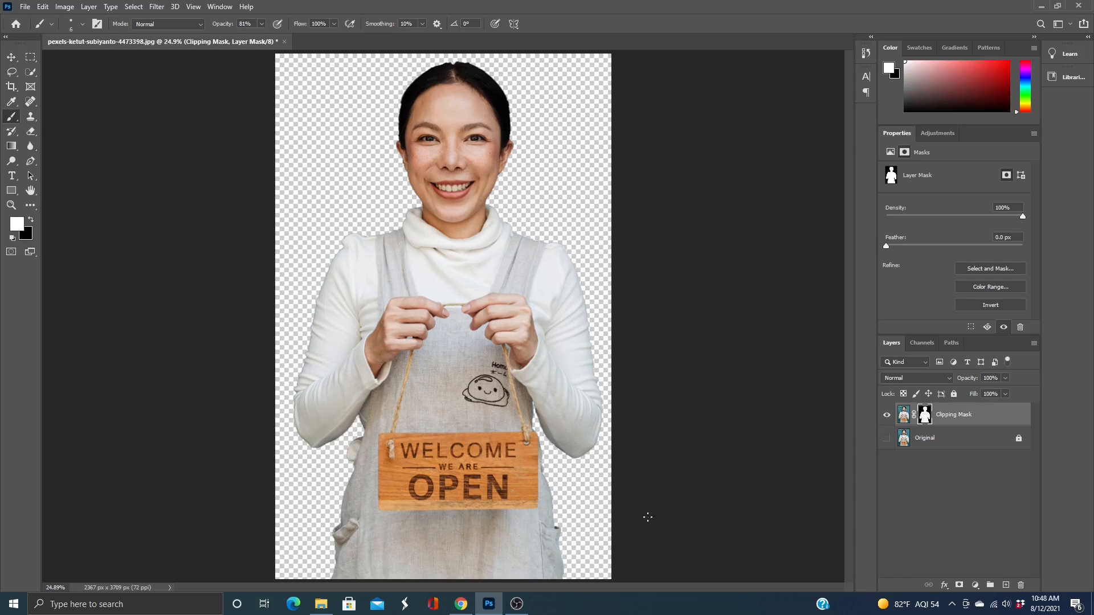
{"action": "left_click", "coordinate": [887, 438]}
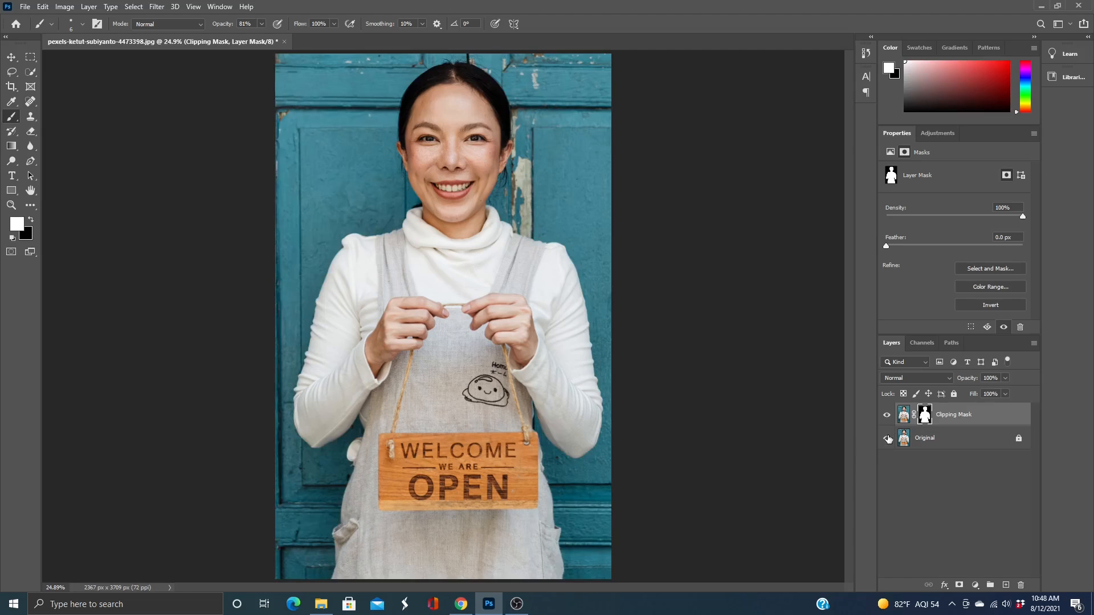
{"action": "left_click", "coordinate": [887, 438]}
{"action": "left_click", "coordinate": [887, 438]}
{"action": "left_click", "coordinate": [887, 439]}
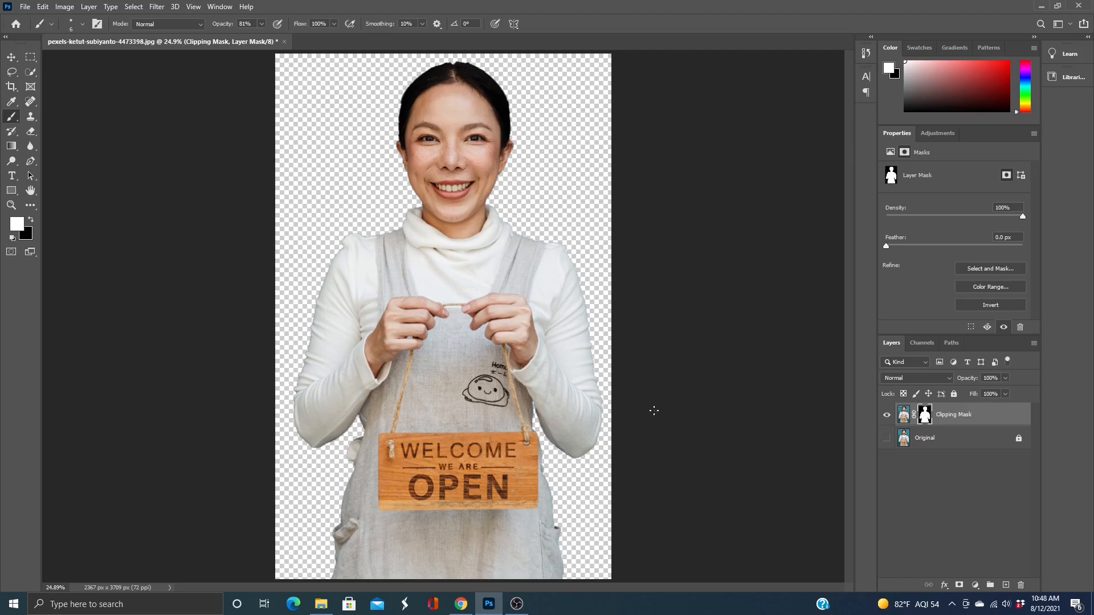
{"action": "left_click", "coordinate": [25, 7]}
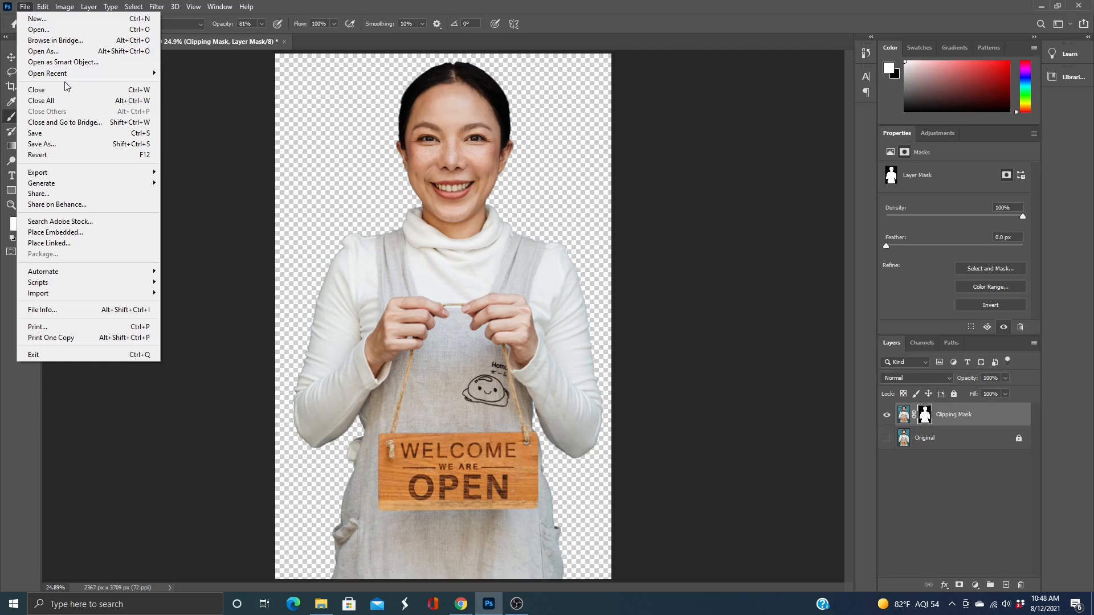
{"action": "mouse_move", "coordinate": [100, 175]}
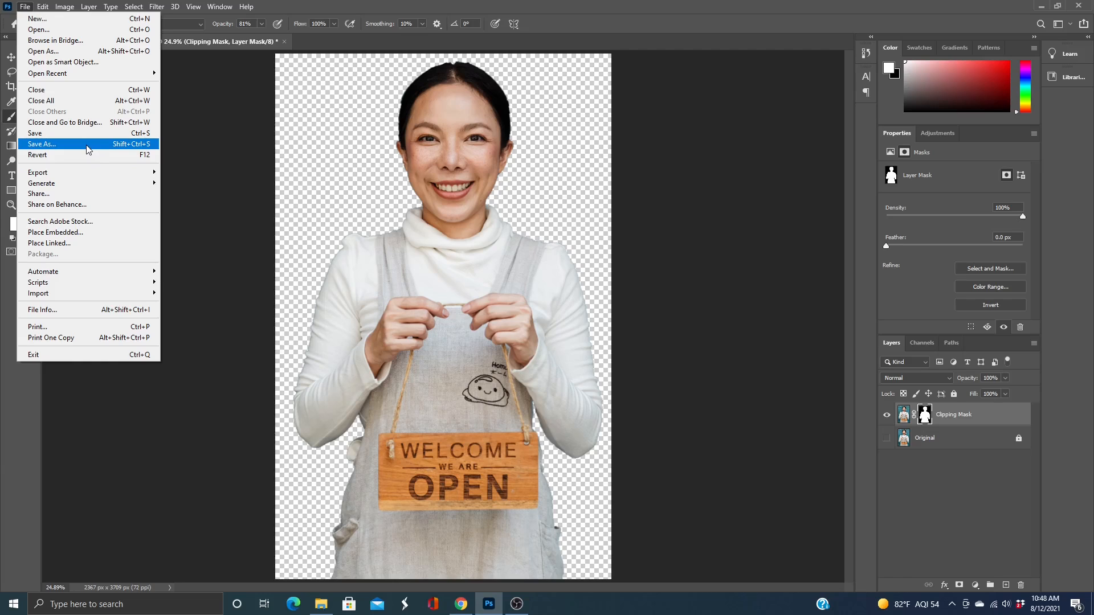
{"action": "left_click", "coordinate": [86, 145]}
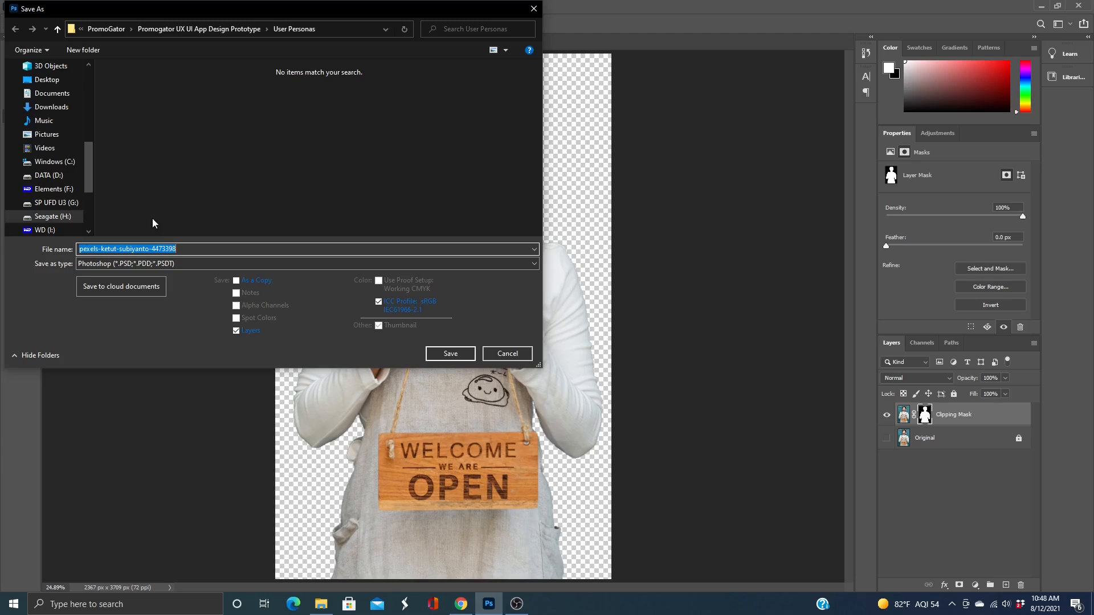
{"action": "left_click", "coordinate": [185, 263]}
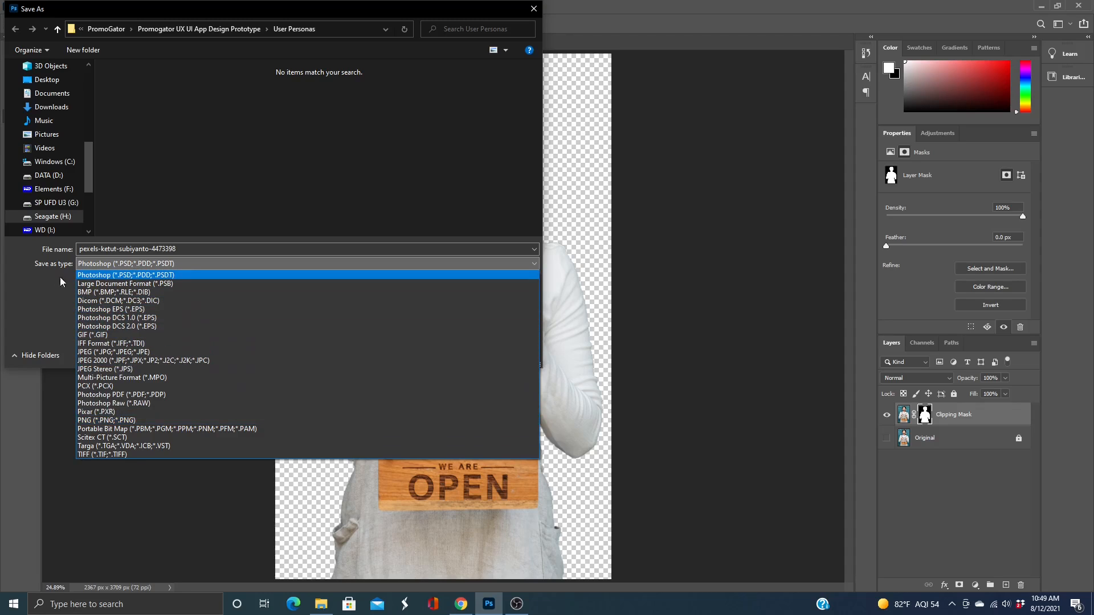
{"action": "left_click", "coordinate": [42, 293]}
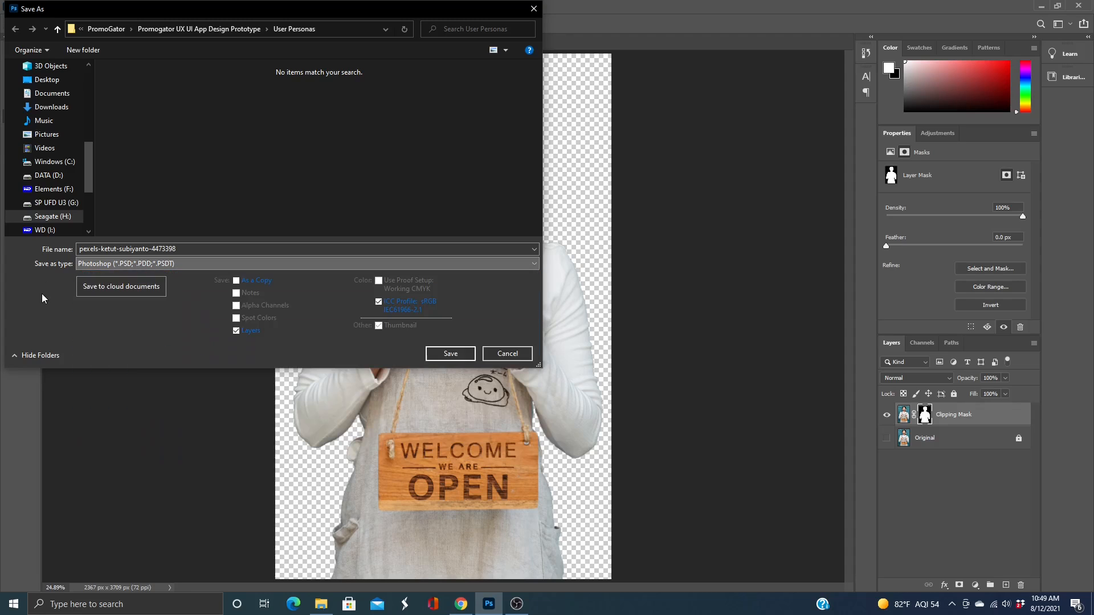
{"action": "left_click", "coordinate": [506, 354]}
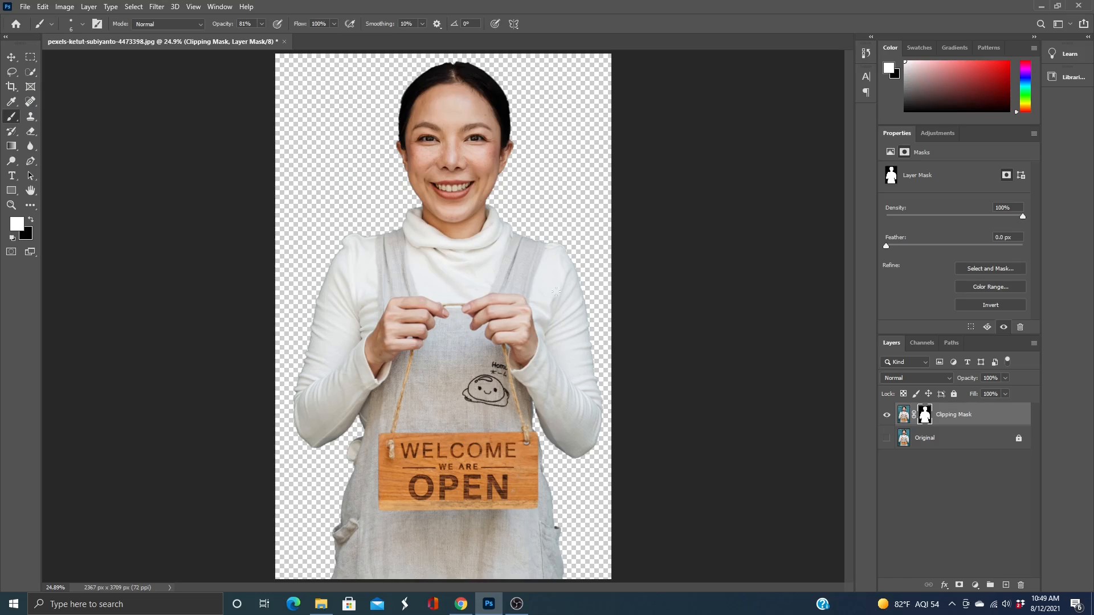
Step: Save the document as a layered Photoshop PSD with Maximize Compatibility on, replacing the number ending its file name with "clipping"
{"action": "left_click", "coordinate": [25, 7]}
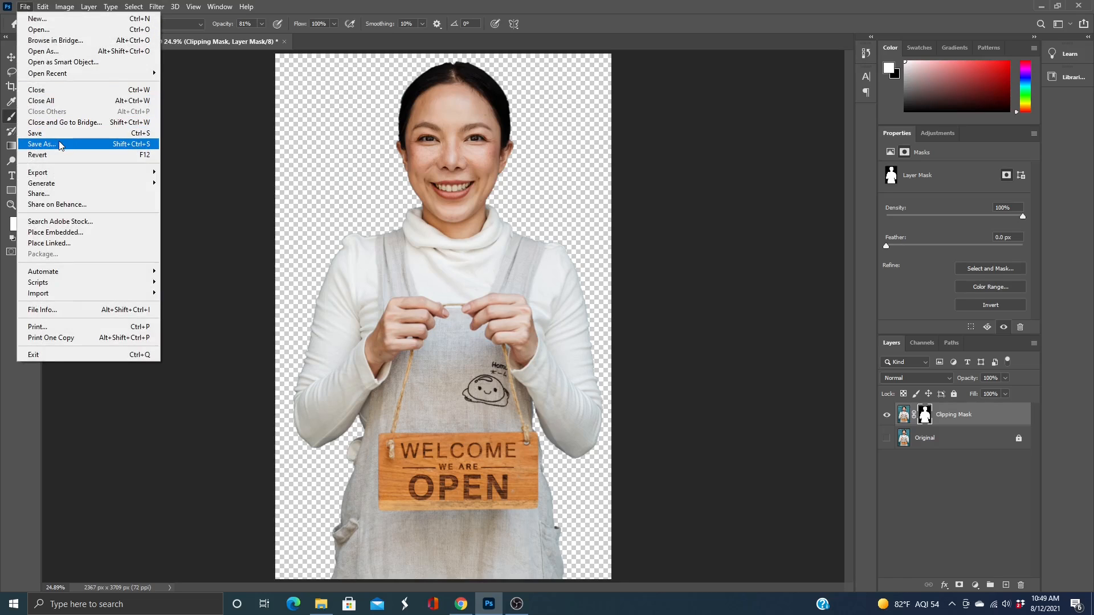
{"action": "left_click", "coordinate": [42, 144]}
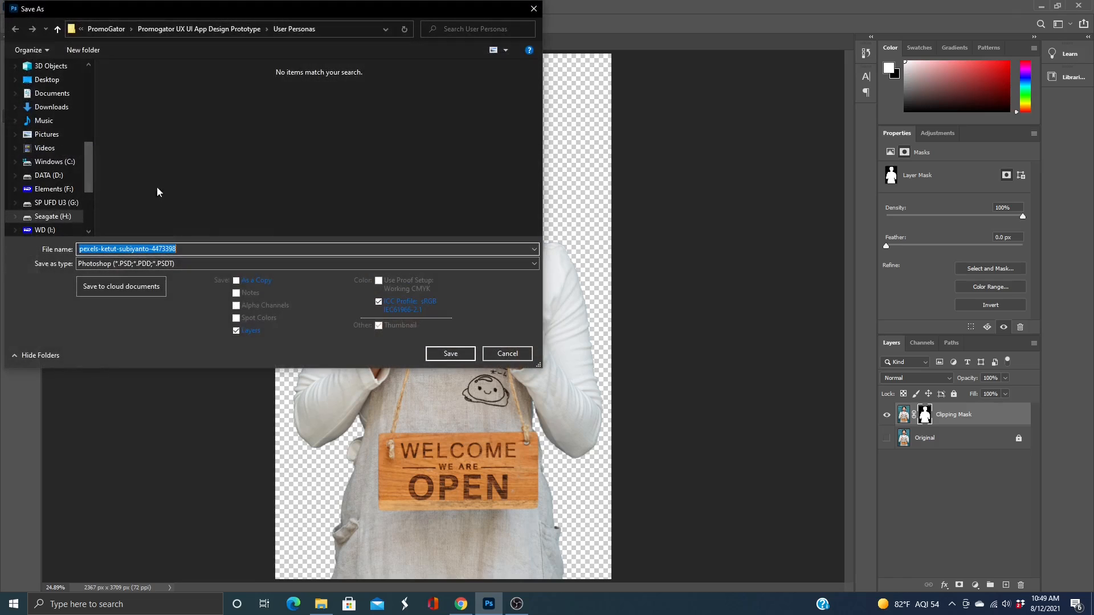
{"action": "left_click", "coordinate": [222, 251]}
{"action": "key", "text": "shift+Left"}
{"action": "key", "text": "shift+Left"}
{"action": "key", "text": "shift+Left"}
{"action": "key", "text": "shift+Left"}
{"action": "key", "text": "shift+Left"}
{"action": "key", "text": "shift+Left"}
{"action": "key", "text": "shift+Left"}
{"action": "type", "text": "cli"}
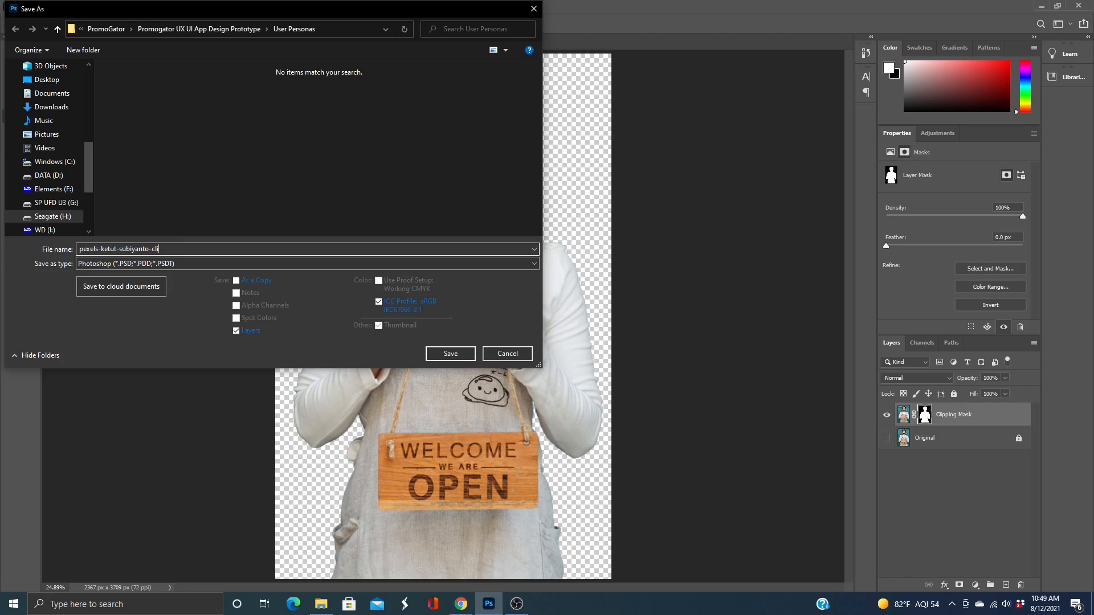
{"action": "type", "text": "pping"}
{"action": "left_click", "coordinate": [450, 353]}
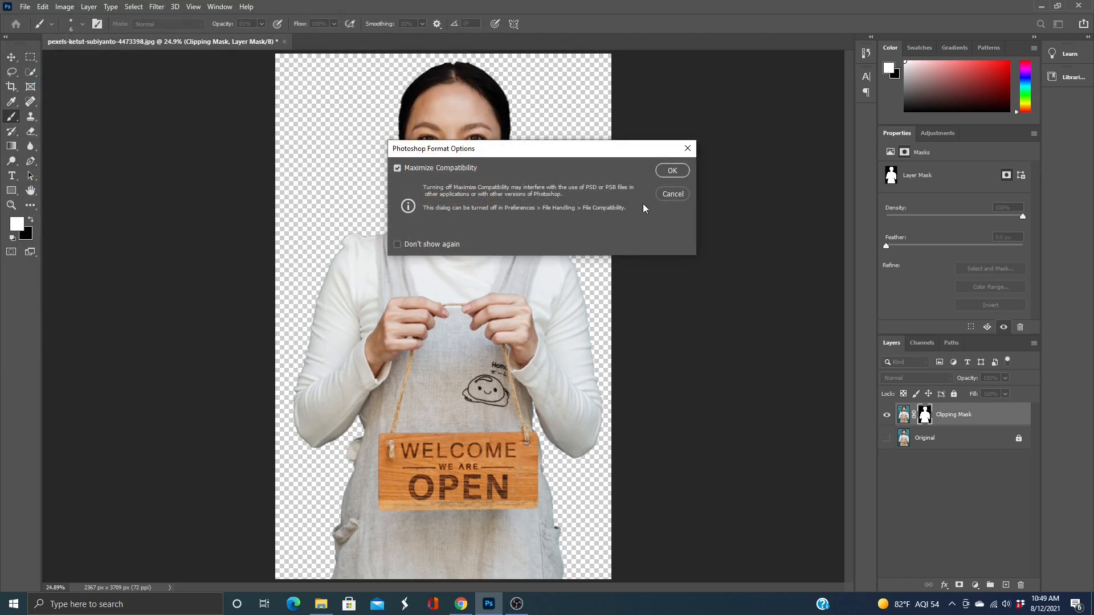
{"action": "left_click", "coordinate": [671, 171]}
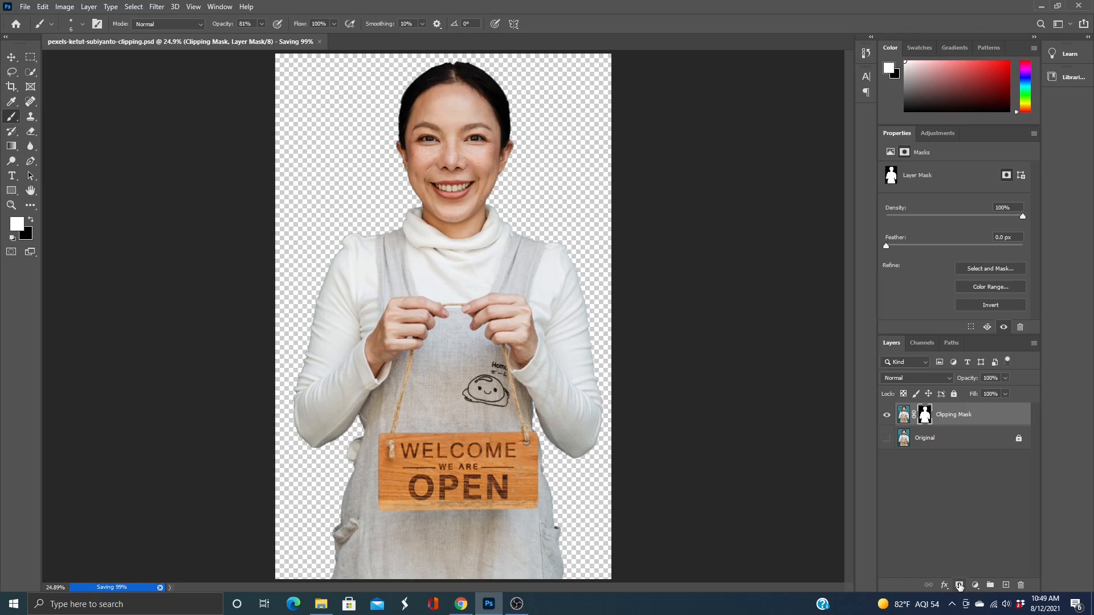